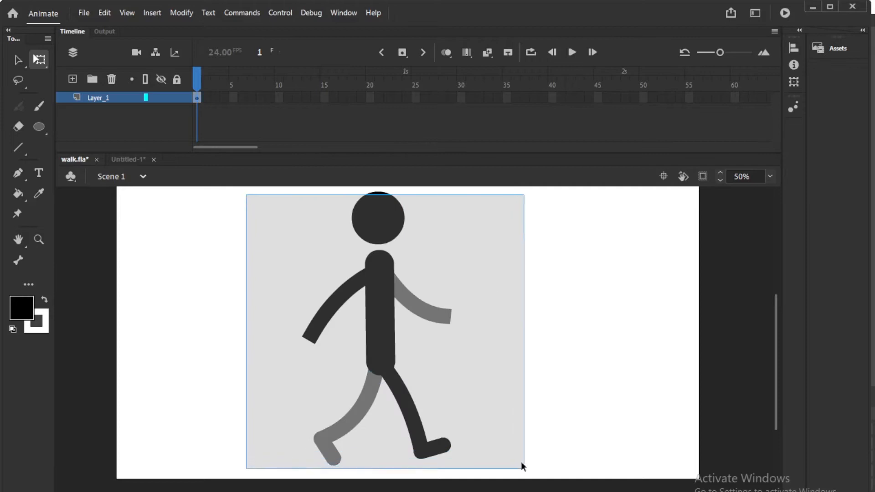
- Examine the stick figure and the separate body parts that make it up on the stage
{"action": "left_click_drag", "start_coordinate": [413, 411], "coordinate": [428, 410]}
{"action": "left_click", "coordinate": [490, 312]}
{"action": "left_click", "coordinate": [429, 217]}
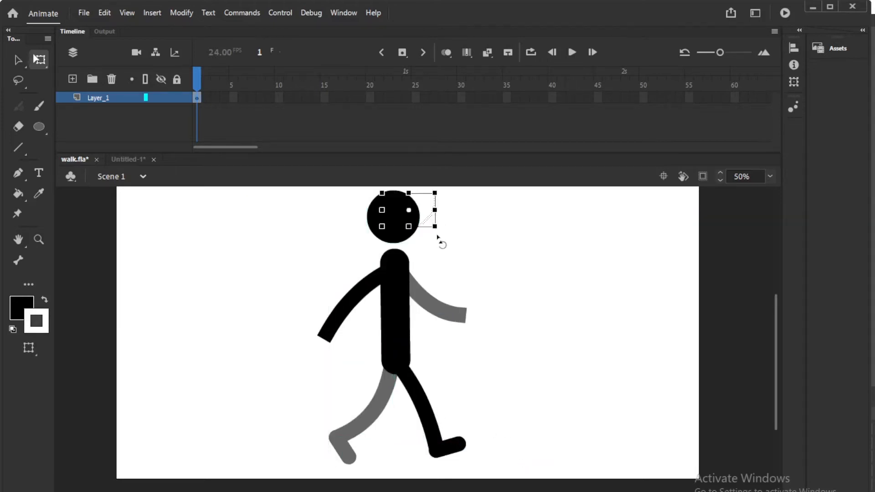
{"action": "left_click", "coordinate": [437, 233]}
{"action": "key", "text": "v"}
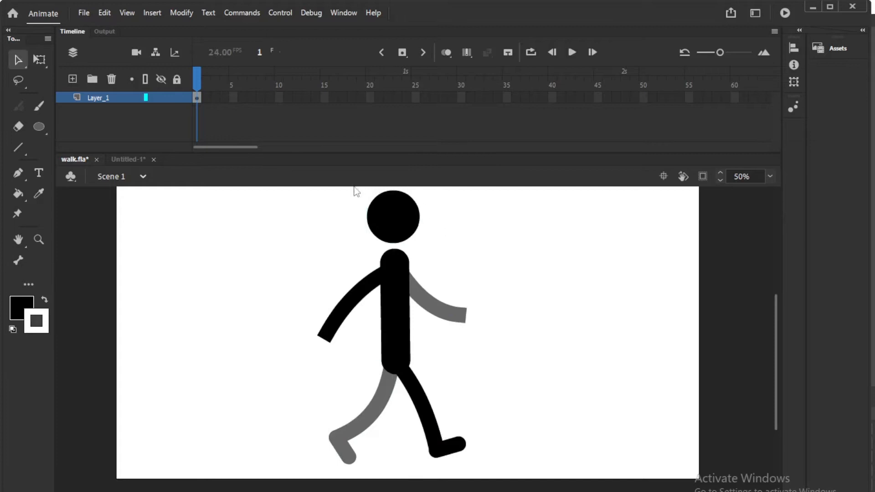
{"action": "scroll", "coordinate": [356, 192], "scroll_direction": "up", "scroll_amount": 2}
{"action": "left_click_drag", "start_coordinate": [344, 197], "coordinate": [471, 296]}
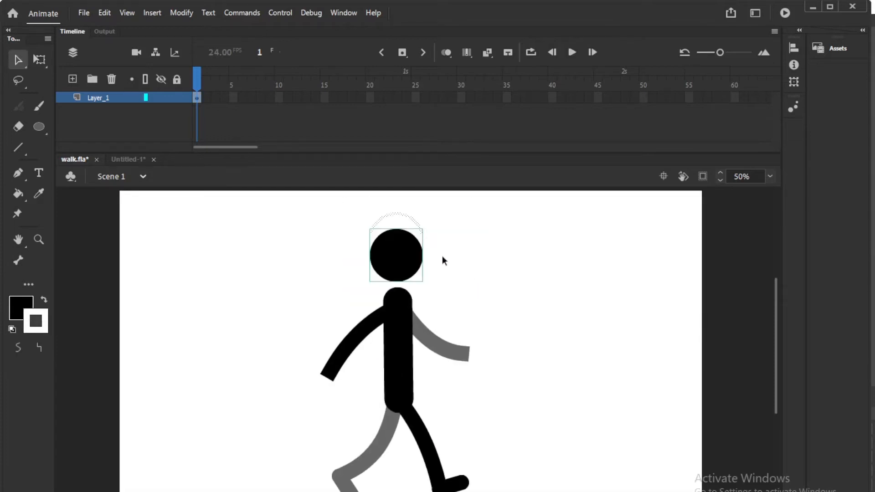
{"action": "left_click", "coordinate": [449, 242]}
{"action": "left_click_drag", "start_coordinate": [427, 327], "coordinate": [436, 312]}
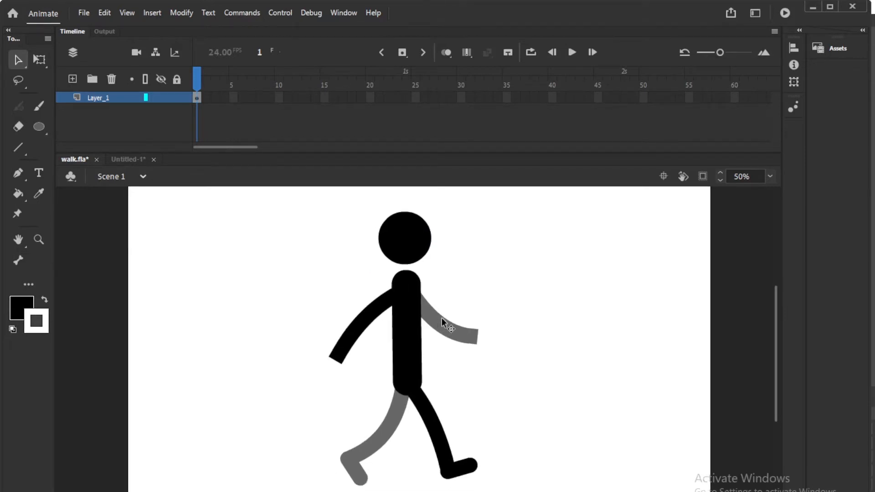
{"action": "left_click_drag", "start_coordinate": [291, 202], "coordinate": [547, 487]}
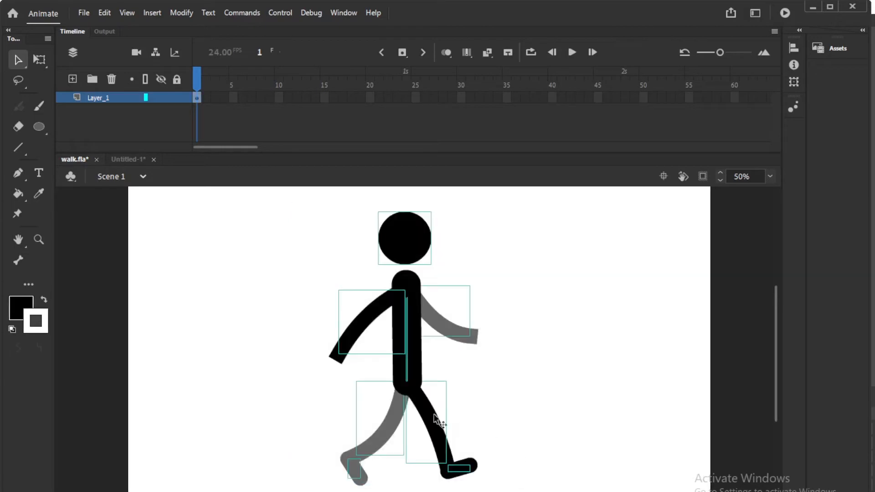
{"action": "left_click", "coordinate": [525, 351]}
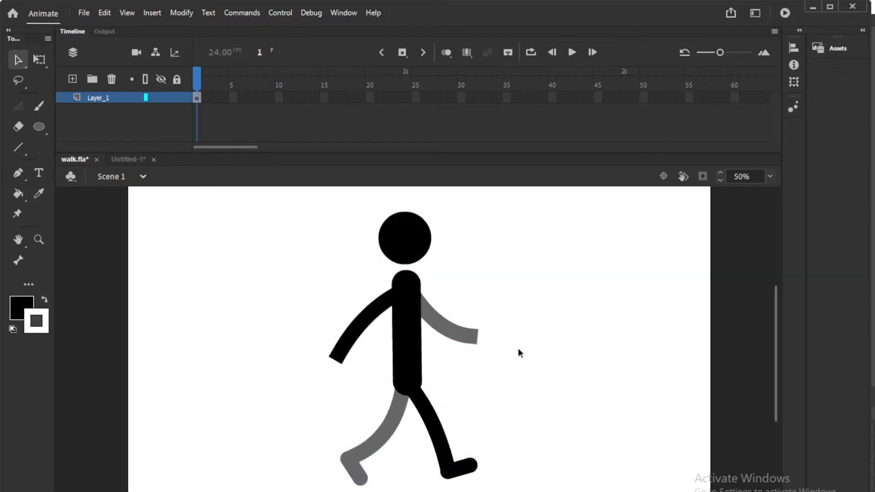
{"action": "left_click_drag", "start_coordinate": [437, 315], "coordinate": [428, 296]}
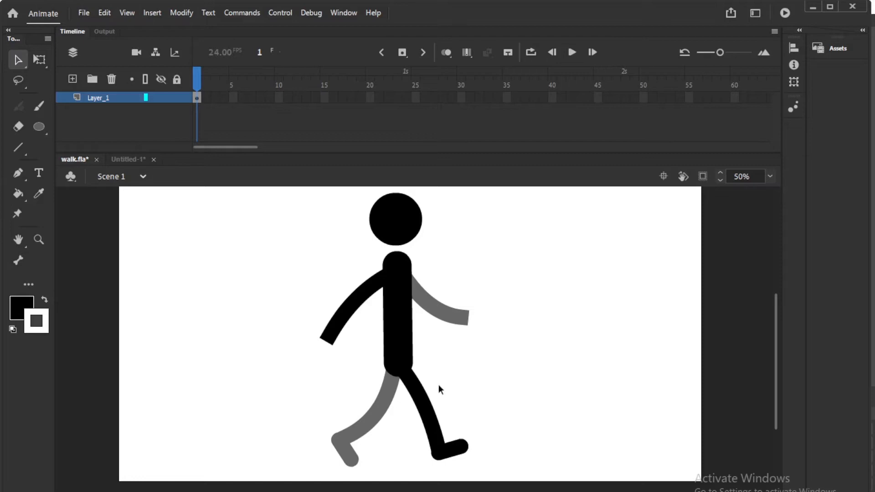
{"action": "left_click_drag", "start_coordinate": [299, 194], "coordinate": [507, 436]}
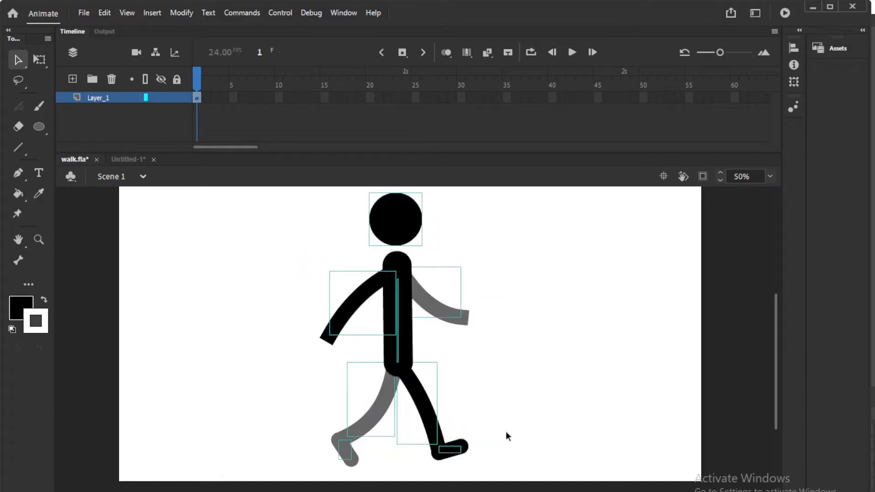
{"action": "left_click", "coordinate": [511, 421]}
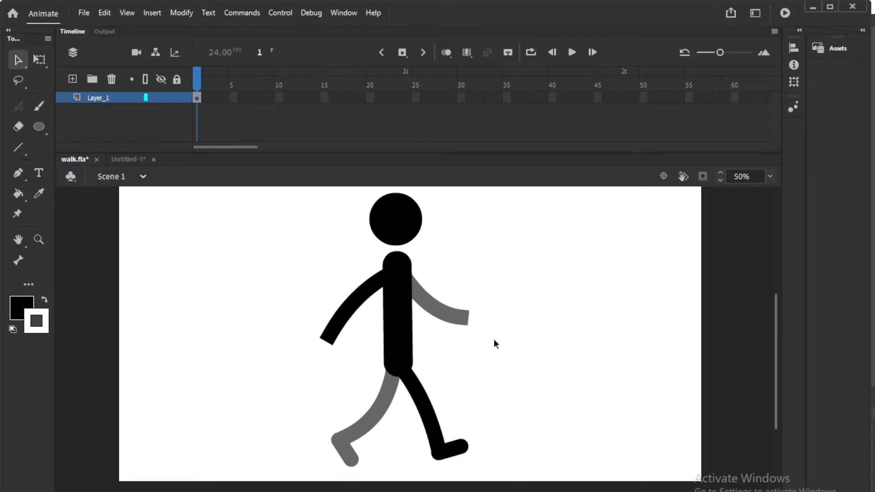
{"action": "left_click_drag", "start_coordinate": [285, 193], "coordinate": [542, 469]}
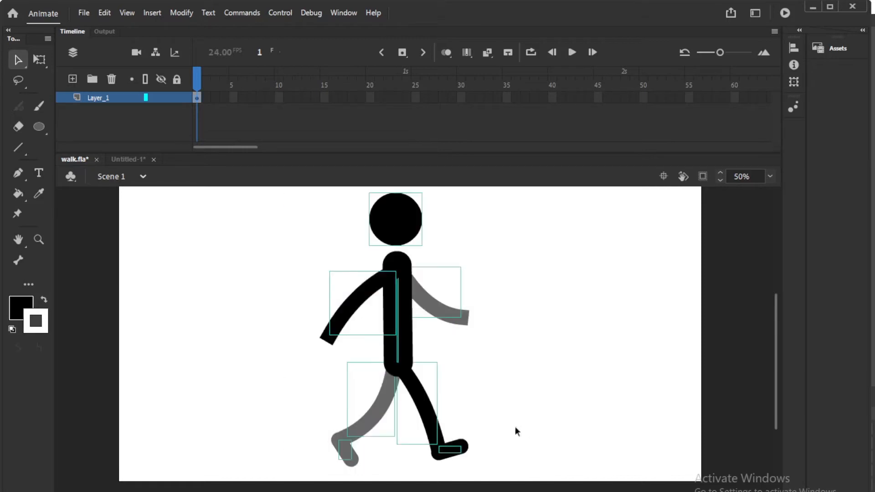
{"action": "left_click", "coordinate": [512, 416]}
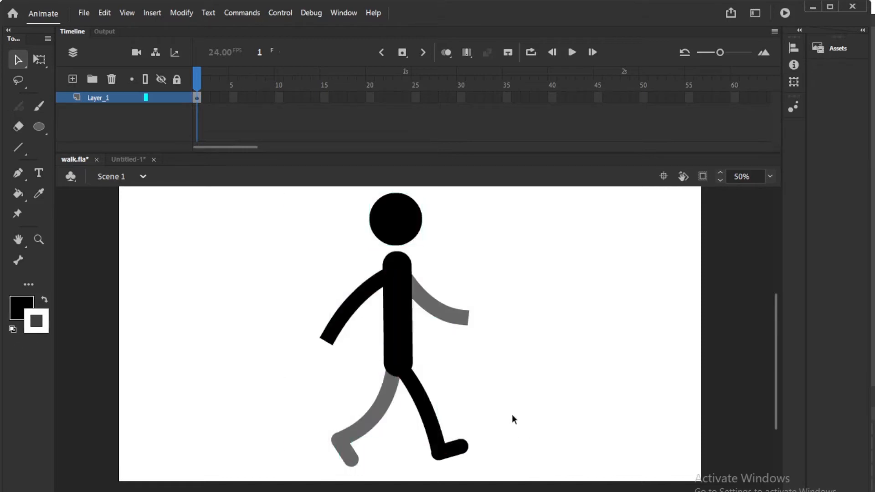
- Switch to the Untitled-1 document and hide the walk-cycle reference image on Layer_1
{"action": "left_click", "coordinate": [127, 159]}
{"action": "left_click_drag", "start_coordinate": [531, 421], "coordinate": [487, 368]}
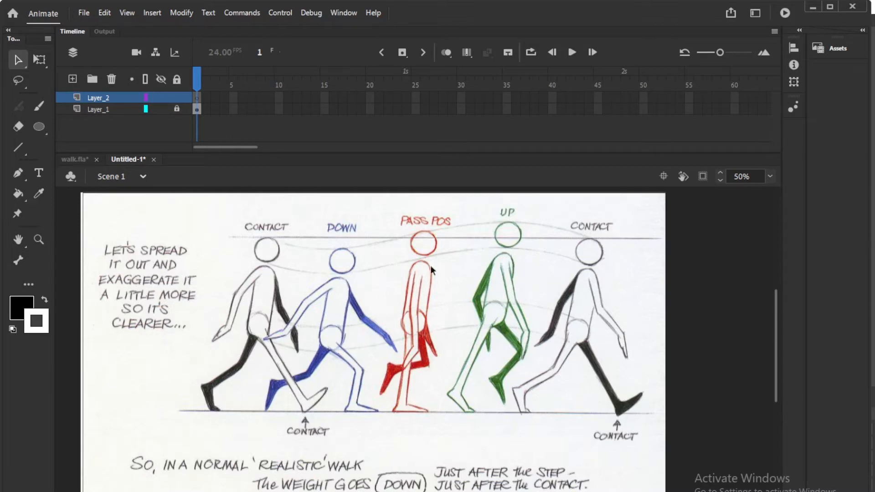
{"action": "left_click", "coordinate": [160, 109]}
{"action": "left_click_drag", "start_coordinate": [327, 296], "coordinate": [402, 289]}
- Sketch an oval head and a long rounded torso with the brush on Layer_2 for the first walking pose
{"action": "left_click", "coordinate": [39, 106]}
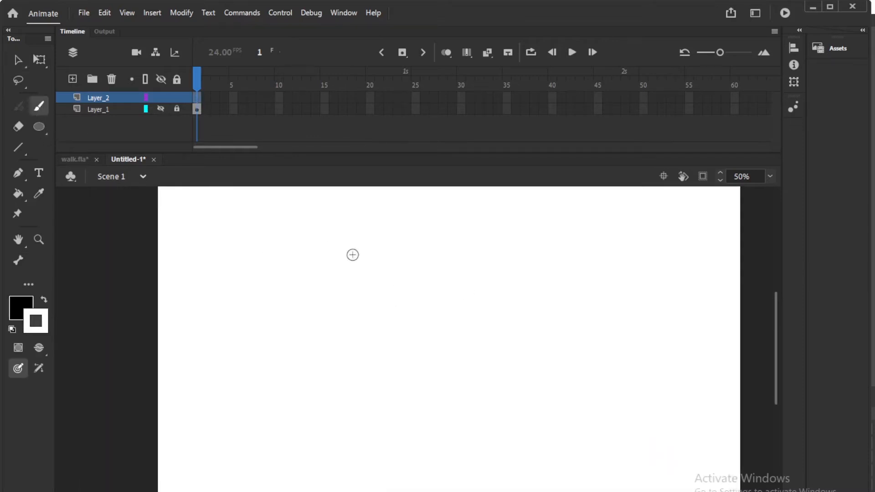
{"action": "left_click_drag", "start_coordinate": [273, 215], "coordinate": [270, 230]}
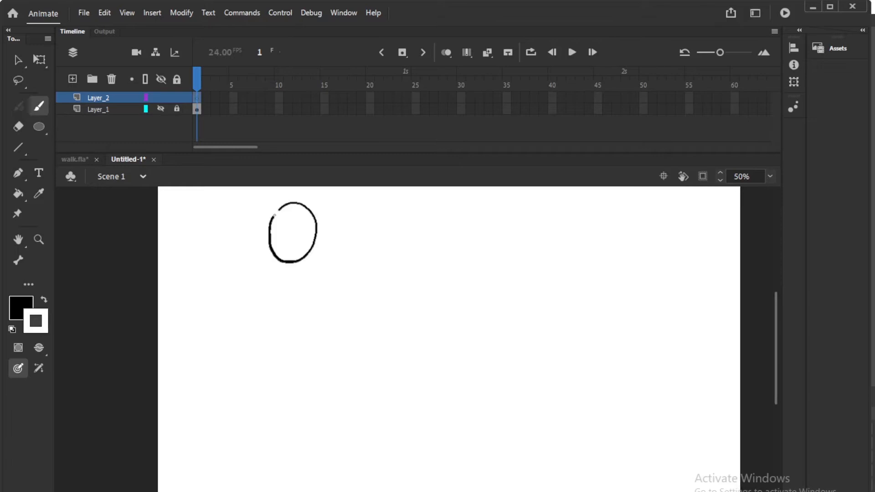
{"action": "mouse_move", "coordinate": [271, 276]}
{"action": "left_mouse_down"}
{"action": "mouse_move", "coordinate": [304, 291]}
{"action": "mouse_move", "coordinate": [263, 400]}
{"action": "left_mouse_up"}
{"action": "mouse_move", "coordinate": [303, 291]}
{"action": "left_mouse_down"}
{"action": "mouse_move", "coordinate": [291, 413]}
{"action": "mouse_move", "coordinate": [291, 402]}
{"action": "left_mouse_up"}
{"action": "scroll", "coordinate": [309, 418], "scroll_direction": "down", "scroll_amount": 3}
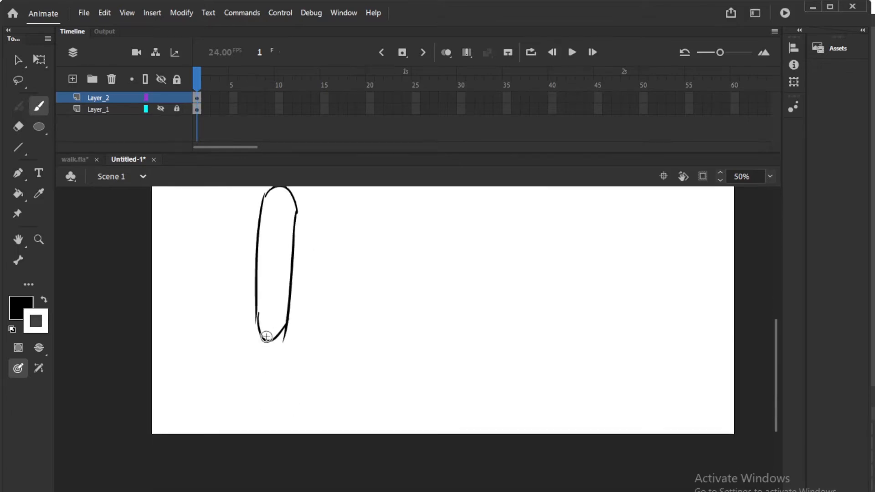
- Sketch the first pose's spread legs with feet and its swinging arms with hands to form a contact pose
{"action": "left_click_drag", "start_coordinate": [267, 341], "coordinate": [308, 420]}
{"action": "left_click_drag", "start_coordinate": [286, 325], "coordinate": [315, 413]}
{"action": "mouse_move", "coordinate": [316, 407]}
{"action": "left_mouse_down"}
{"action": "mouse_move", "coordinate": [335, 394]}
{"action": "mouse_move", "coordinate": [314, 417]}
{"action": "left_mouse_up"}
{"action": "mouse_move", "coordinate": [258, 324]}
{"action": "left_mouse_down"}
{"action": "mouse_move", "coordinate": [222, 388]}
{"action": "mouse_move", "coordinate": [220, 412]}
{"action": "mouse_move", "coordinate": [273, 354]}
{"action": "left_mouse_up"}
{"action": "mouse_move", "coordinate": [273, 200]}
{"action": "left_mouse_down"}
{"action": "mouse_move", "coordinate": [214, 266]}
{"action": "mouse_move", "coordinate": [229, 264]}
{"action": "left_mouse_up"}
{"action": "left_click_drag", "start_coordinate": [299, 234], "coordinate": [331, 279]}
{"action": "left_click_drag", "start_coordinate": [296, 260], "coordinate": [336, 286]}
{"action": "scroll", "coordinate": [471, 289], "scroll_direction": "up", "scroll_amount": 2}
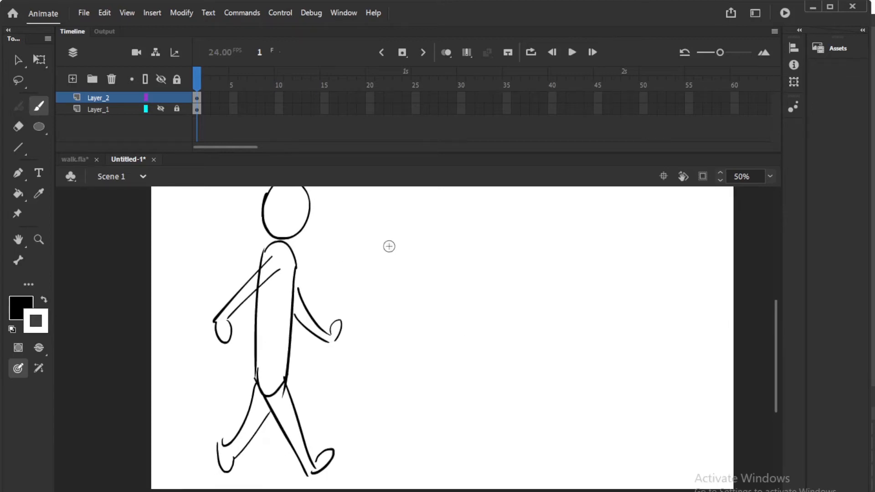
- Label the first pose with a circled 1 and draw a long horizontal ground line under its feet
{"action": "left_click_drag", "start_coordinate": [350, 153], "coordinate": [351, 123]}
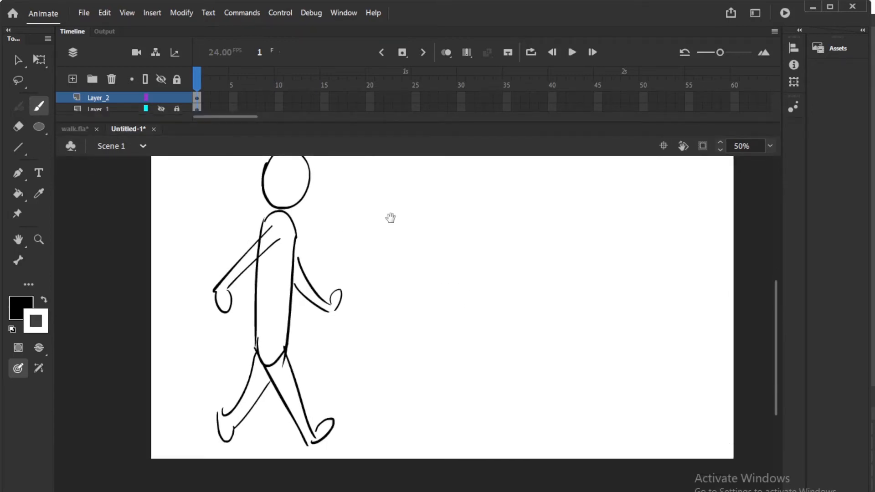
{"action": "left_click_drag", "start_coordinate": [212, 178], "coordinate": [221, 194]}
{"action": "left_click_drag", "start_coordinate": [214, 168], "coordinate": [217, 168]}
{"action": "left_click_drag", "start_coordinate": [210, 464], "coordinate": [632, 464]}
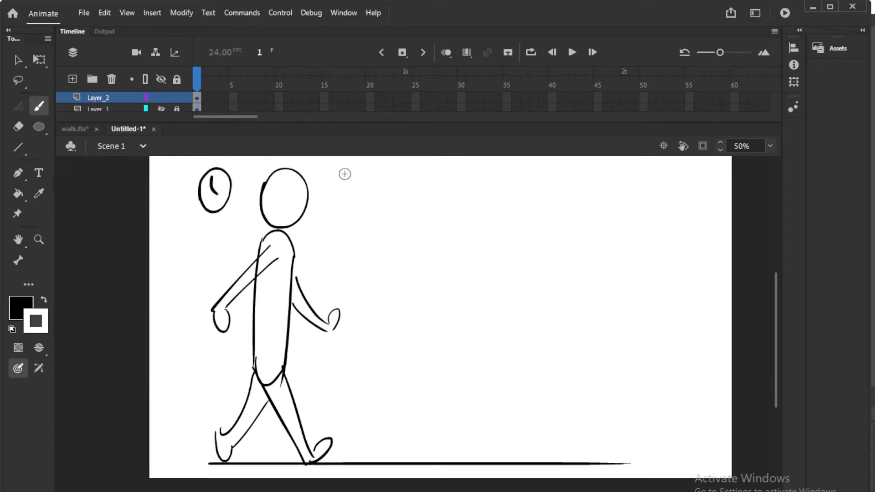
- Sketch the second pose beside the first with a head-height curve, lower head, torso, bent front leg and trailing back leg
{"action": "left_click_drag", "start_coordinate": [372, 175], "coordinate": [462, 170]}
{"action": "left_click_drag", "start_coordinate": [406, 190], "coordinate": [400, 191]}
{"action": "mouse_move", "coordinate": [398, 253]}
{"action": "left_mouse_down"}
{"action": "mouse_move", "coordinate": [421, 249]}
{"action": "mouse_move", "coordinate": [396, 283]}
{"action": "mouse_move", "coordinate": [396, 359]}
{"action": "mouse_move", "coordinate": [415, 379]}
{"action": "mouse_move", "coordinate": [409, 234]}
{"action": "mouse_move", "coordinate": [437, 423]}
{"action": "left_mouse_up"}
{"action": "mouse_move", "coordinate": [425, 363]}
{"action": "left_mouse_down"}
{"action": "mouse_move", "coordinate": [447, 410]}
{"action": "mouse_move", "coordinate": [386, 458]}
{"action": "left_mouse_up"}
{"action": "left_click_drag", "start_coordinate": [443, 421], "coordinate": [386, 458]}
{"action": "mouse_move", "coordinate": [389, 457]}
{"action": "left_mouse_down"}
{"action": "mouse_move", "coordinate": [401, 469]}
{"action": "mouse_move", "coordinate": [417, 459]}
{"action": "left_mouse_up"}
{"action": "left_click_drag", "start_coordinate": [397, 380], "coordinate": [362, 431]}
{"action": "left_click_drag", "start_coordinate": [399, 405], "coordinate": [369, 429]}
{"action": "mouse_move", "coordinate": [373, 419]}
{"action": "left_mouse_down"}
{"action": "mouse_move", "coordinate": [351, 425]}
{"action": "mouse_move", "coordinate": [354, 444]}
{"action": "left_mouse_up"}
{"action": "left_click_drag", "start_coordinate": [355, 439], "coordinate": [402, 408]}
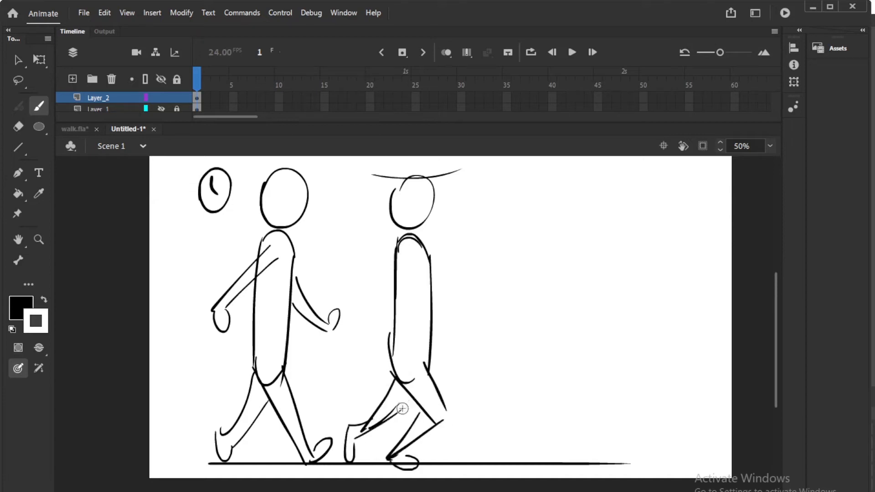
- Add both arms with hands to the second pose and label it with a circled 2
{"action": "left_click_drag", "start_coordinate": [402, 255], "coordinate": [372, 329]}
{"action": "left_click_drag", "start_coordinate": [411, 266], "coordinate": [393, 297]}
{"action": "left_click_drag", "start_coordinate": [379, 327], "coordinate": [375, 339]}
{"action": "left_click_drag", "start_coordinate": [428, 289], "coordinate": [450, 334]}
{"action": "mouse_move", "coordinate": [348, 214]}
{"action": "left_mouse_down"}
{"action": "mouse_move", "coordinate": [361, 231]}
{"action": "mouse_move", "coordinate": [348, 200]}
{"action": "left_mouse_up"}
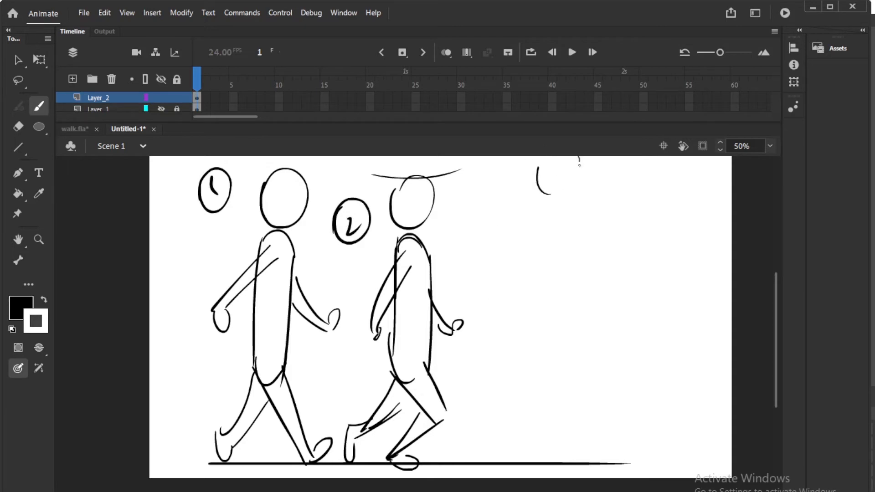
{"action": "key", "text": "ctrl+z"}
{"action": "left_click_drag", "start_coordinate": [540, 165], "coordinate": [538, 168]}
{"action": "mouse_move", "coordinate": [540, 213]}
{"action": "left_mouse_down"}
{"action": "mouse_move", "coordinate": [566, 211]}
{"action": "mouse_move", "coordinate": [531, 317]}
{"action": "mouse_move", "coordinate": [553, 327]}
{"action": "left_mouse_up"}
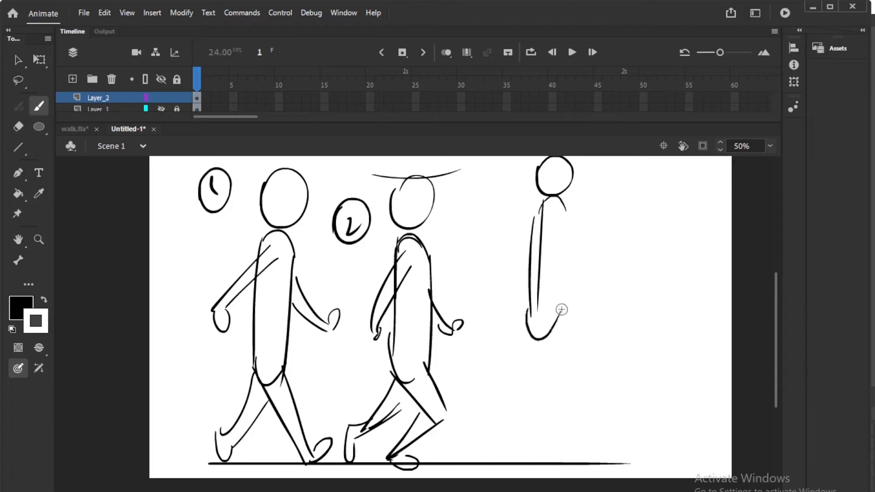
{"action": "key", "text": "ctrl+z"}
{"action": "key", "text": "ctrl+z"}
{"action": "key", "text": "ctrl+z"}
{"action": "key", "text": "ctrl+z"}
{"action": "key", "text": "ctrl+z"}
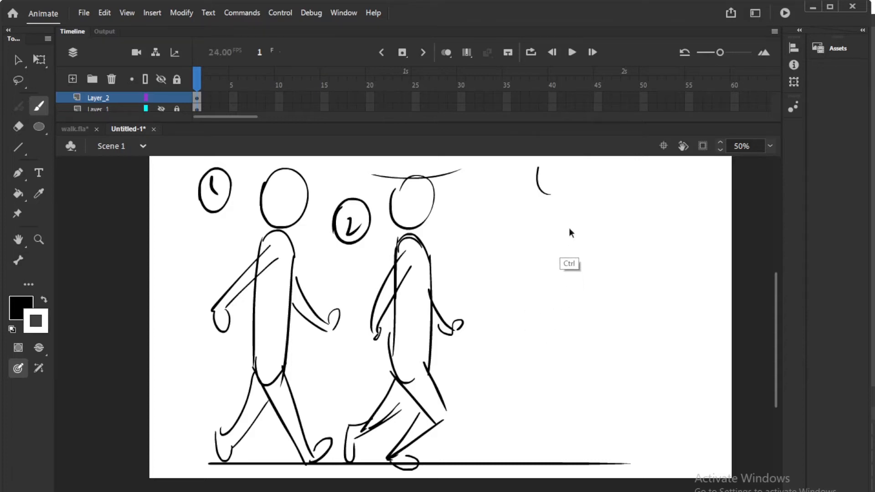
{"action": "key", "text": "ctrl+z"}
- Sketch the third, passing pose with a straight supporting leg, a bent lifted leg and a hanging arm, and label it with a circled 3
{"action": "mouse_move", "coordinate": [539, 208]}
{"action": "left_mouse_down"}
{"action": "mouse_move", "coordinate": [546, 162]}
{"action": "mouse_move", "coordinate": [548, 207]}
{"action": "mouse_move", "coordinate": [562, 233]}
{"action": "mouse_move", "coordinate": [526, 328]}
{"action": "mouse_move", "coordinate": [561, 319]}
{"action": "left_mouse_up"}
{"action": "mouse_move", "coordinate": [564, 221]}
{"action": "left_mouse_down"}
{"action": "mouse_move", "coordinate": [559, 324]}
{"action": "mouse_move", "coordinate": [523, 401]}
{"action": "mouse_move", "coordinate": [513, 460]}
{"action": "left_mouse_up"}
{"action": "mouse_move", "coordinate": [554, 335]}
{"action": "left_mouse_down"}
{"action": "mouse_move", "coordinate": [516, 458]}
{"action": "mouse_move", "coordinate": [529, 463]}
{"action": "left_mouse_up"}
{"action": "mouse_move", "coordinate": [553, 332]}
{"action": "left_mouse_down"}
{"action": "mouse_move", "coordinate": [577, 377]}
{"action": "mouse_move", "coordinate": [501, 390]}
{"action": "mouse_move", "coordinate": [518, 406]}
{"action": "left_mouse_up"}
{"action": "mouse_move", "coordinate": [541, 234]}
{"action": "left_mouse_down"}
{"action": "mouse_move", "coordinate": [542, 283]}
{"action": "mouse_move", "coordinate": [554, 237]}
{"action": "mouse_move", "coordinate": [543, 301]}
{"action": "left_mouse_up"}
{"action": "left_click_drag", "start_coordinate": [494, 210], "coordinate": [497, 237]}
{"action": "mouse_move", "coordinate": [506, 202]}
{"action": "left_mouse_down"}
{"action": "mouse_move", "coordinate": [491, 210]}
{"action": "mouse_move", "coordinate": [480, 249]}
{"action": "left_mouse_up"}
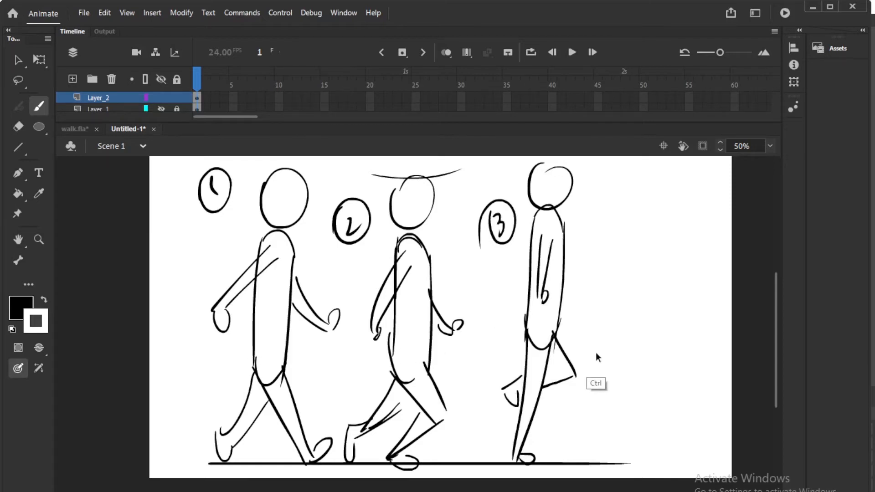
- Mark the first pose's back and front foot contact points on the ground line with vertical ticks and dots
{"action": "key", "text": "ctrl+equal"}
{"action": "left_click_drag", "start_coordinate": [96, 360], "coordinate": [518, 297]}
{"action": "left_click_drag", "start_coordinate": [504, 437], "coordinate": [497, 321]}
{"action": "mouse_move", "coordinate": [283, 365]}
{"action": "left_mouse_down"}
{"action": "mouse_move", "coordinate": [283, 340]}
{"action": "mouse_move", "coordinate": [282, 403]}
{"action": "left_mouse_up"}
{"action": "left_click_drag", "start_coordinate": [450, 358], "coordinate": [451, 399]}
{"action": "left_click", "coordinate": [457, 384]}
{"action": "left_click", "coordinate": [265, 380]}
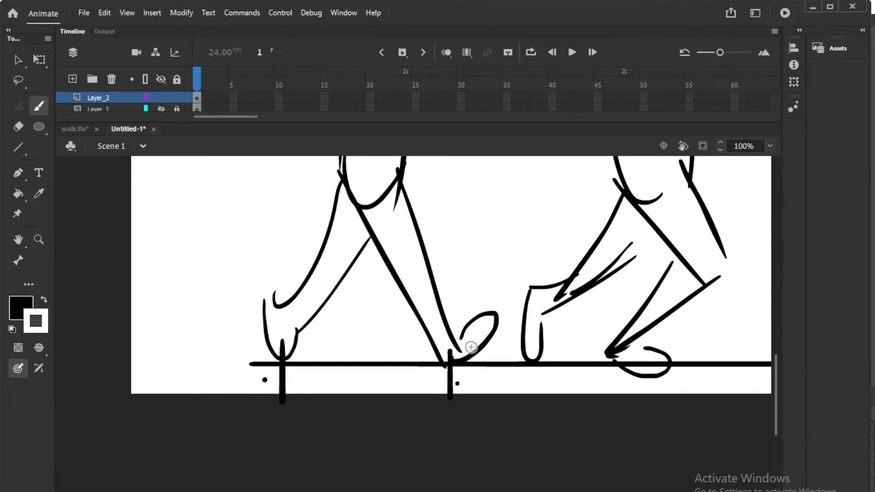
- Add two ticks labelled 2 and 3 on the ground line between the first pose's feet, with 2 nearer the front foot
{"action": "scroll", "coordinate": [666, 295], "scroll_direction": "right", "scroll_amount": 5}
{"action": "scroll", "coordinate": [666, 295], "scroll_direction": "left", "scroll_amount": 5}
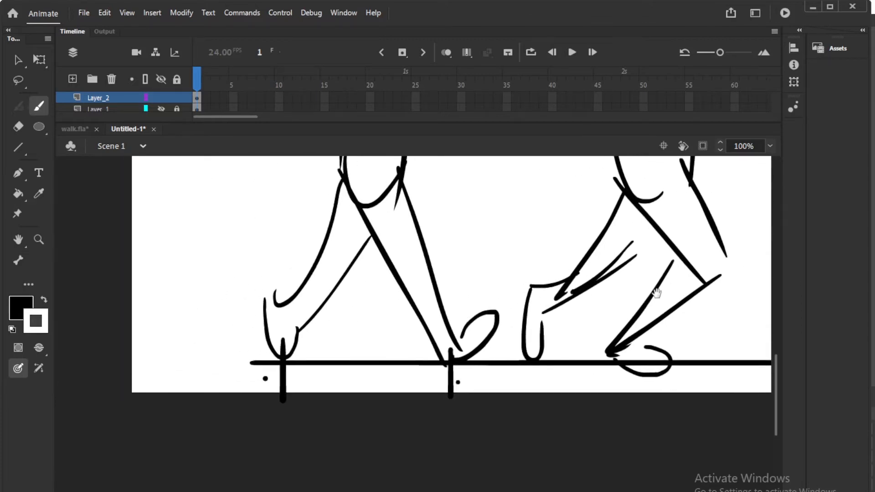
{"action": "mouse_move", "coordinate": [396, 346]}
{"action": "left_mouse_down"}
{"action": "mouse_move", "coordinate": [396, 373]}
{"action": "mouse_move", "coordinate": [412, 393]}
{"action": "left_mouse_up"}
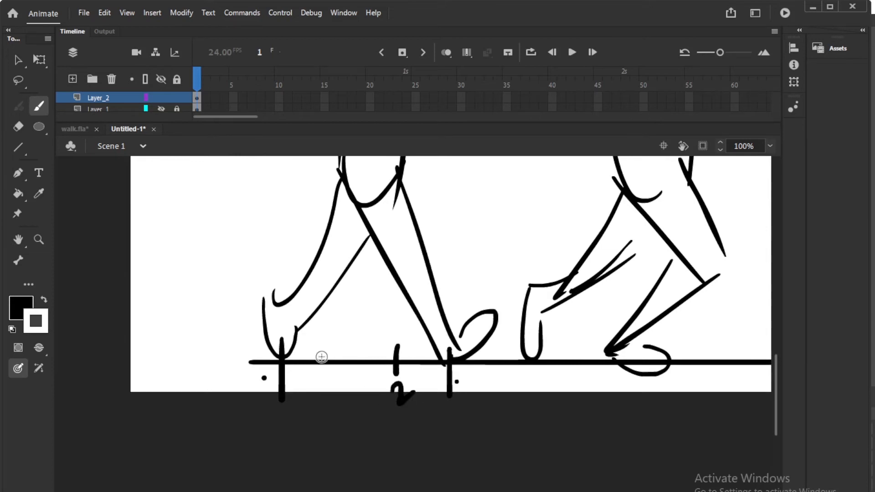
{"action": "left_click_drag", "start_coordinate": [325, 345], "coordinate": [327, 411]}
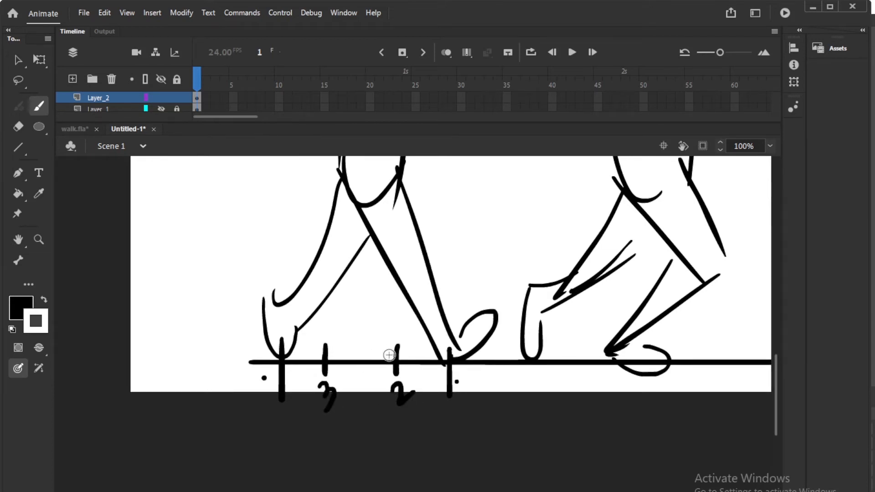
- Close the Untitled-1 document without saving its changes
{"action": "left_click", "coordinate": [153, 130]}
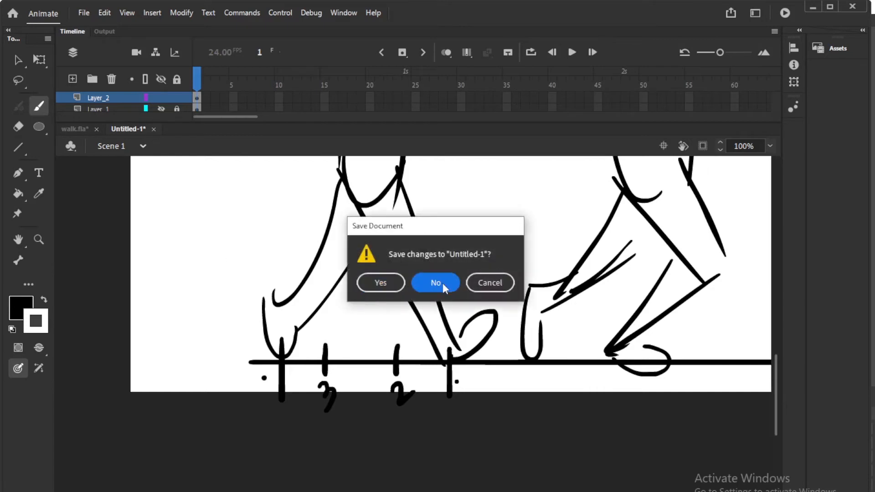
{"action": "left_click", "coordinate": [442, 283]}
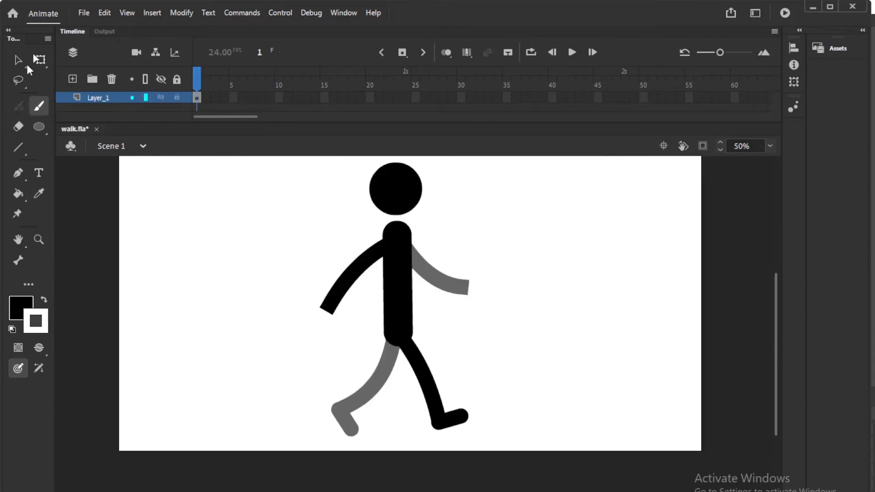
- Examine the curved shapes of the stick figure's black arm and grey arm inside their own groups
{"action": "key", "text": "v"}
{"action": "left_click", "coordinate": [331, 294]}
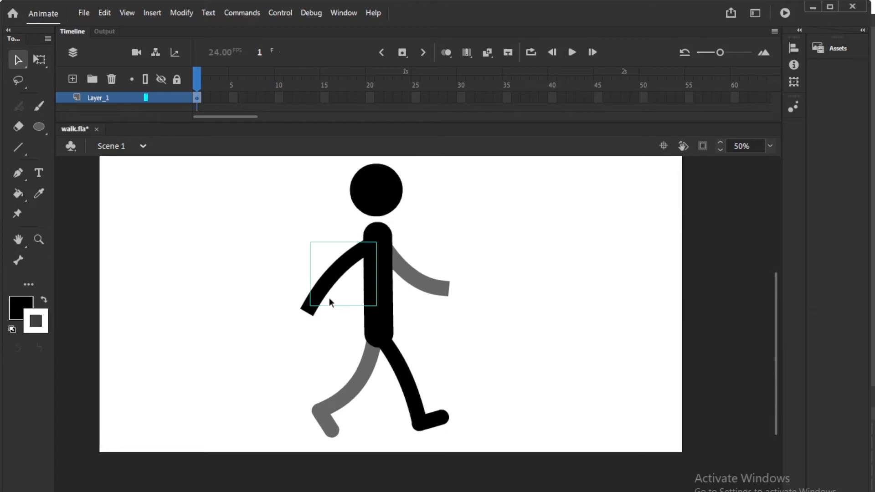
{"action": "double_click", "coordinate": [337, 270]}
{"action": "left_click_drag", "start_coordinate": [336, 270], "coordinate": [334, 267]}
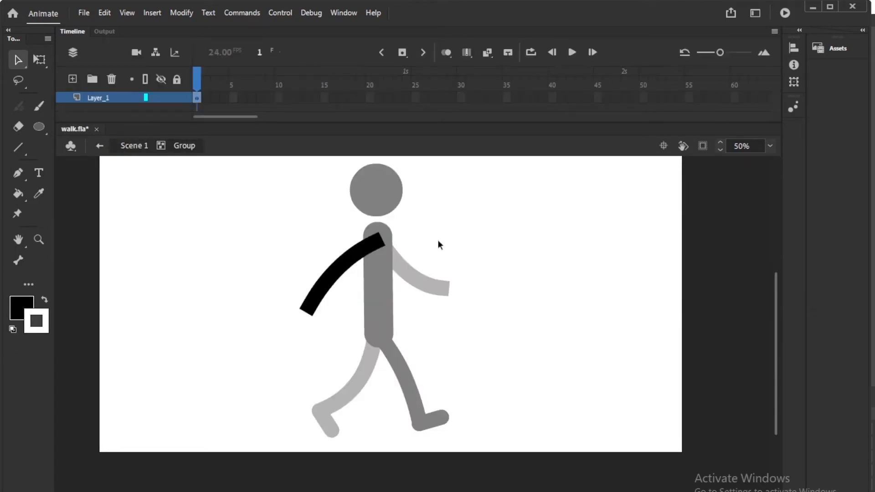
{"action": "double_click", "coordinate": [437, 240]}
{"action": "double_click", "coordinate": [429, 290]}
{"action": "left_click_drag", "start_coordinate": [414, 275], "coordinate": [412, 282]}
{"action": "double_click", "coordinate": [468, 250]}
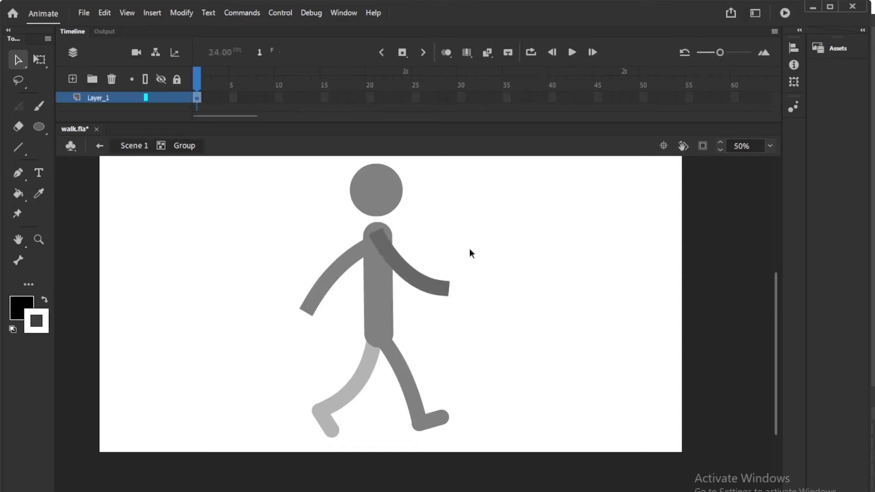
- Examine the curved shapes of the stick figure's black leg and grey leg inside their own groups
{"action": "double_click", "coordinate": [404, 374]}
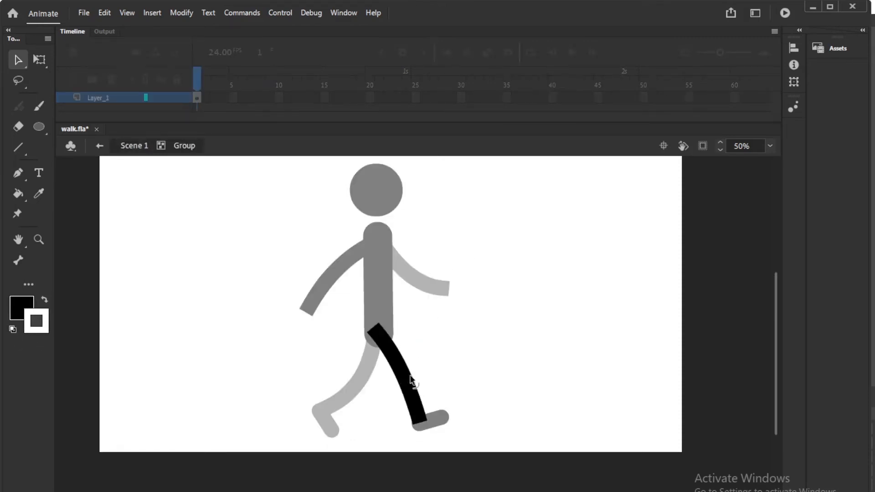
{"action": "double_click", "coordinate": [453, 352]}
{"action": "double_click", "coordinate": [358, 384]}
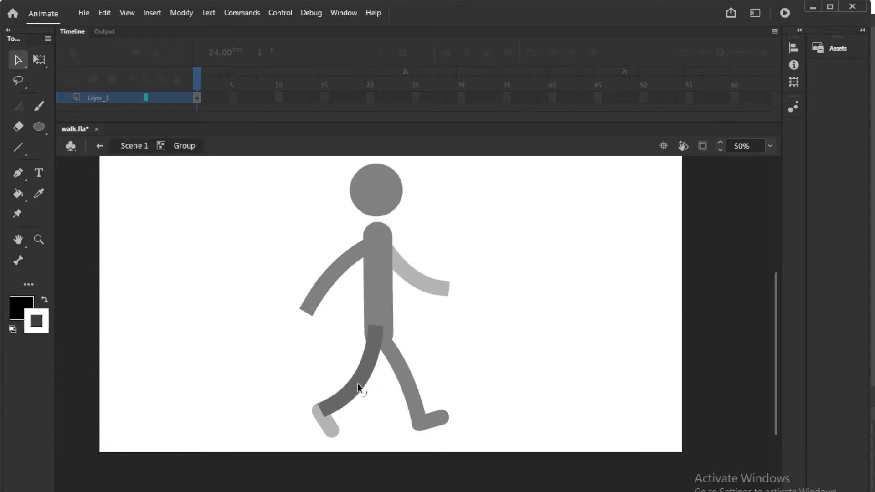
{"action": "double_click", "coordinate": [457, 325]}
{"action": "left_click", "coordinate": [455, 328]}
{"action": "left_click_drag", "start_coordinate": [455, 332], "coordinate": [453, 348]}
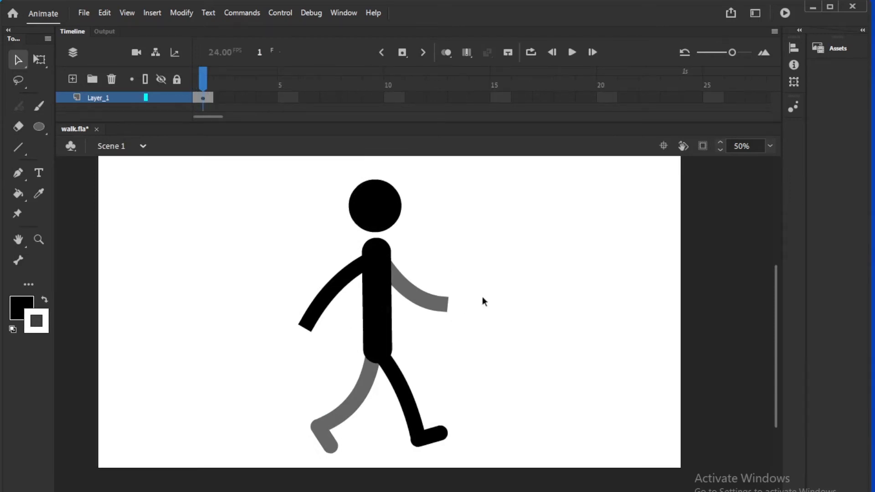
{"action": "left_click_drag", "start_coordinate": [223, 95], "coordinate": [292, 98]}
{"action": "left_click_drag", "start_coordinate": [239, 101], "coordinate": [417, 100]}
{"action": "left_click", "coordinate": [209, 95]}
{"action": "left_click", "coordinate": [510, 263]}
- Show the rulers and place a horizontal ground guide under the figure's feet, at about 1000 on the vertical ruler
{"action": "left_click", "coordinate": [153, 13]}
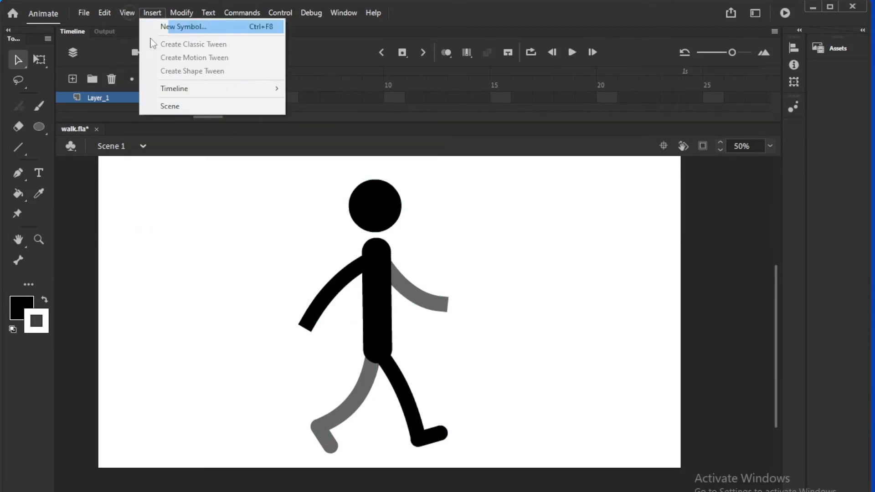
{"action": "mouse_move", "coordinate": [149, 133]}
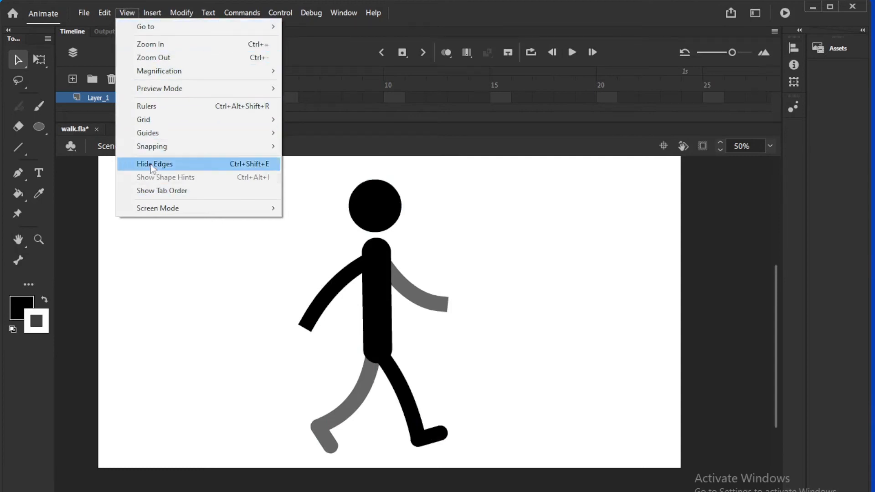
{"action": "left_click", "coordinate": [161, 107]}
{"action": "left_click_drag", "start_coordinate": [263, 164], "coordinate": [283, 459]}
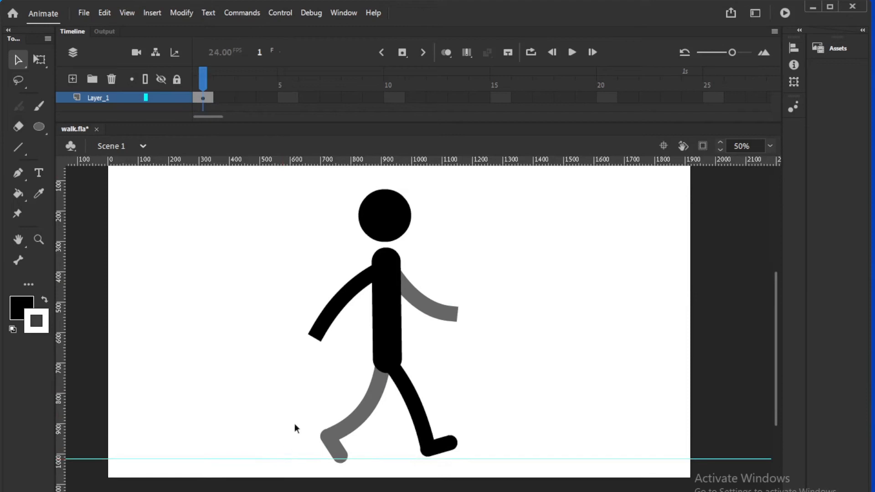
{"action": "left_click", "coordinate": [448, 52]}
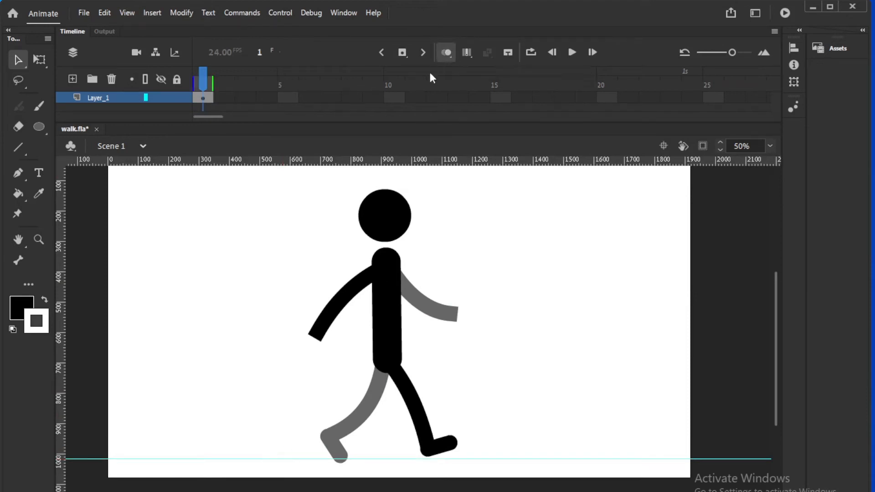
{"action": "left_click", "coordinate": [445, 53]}
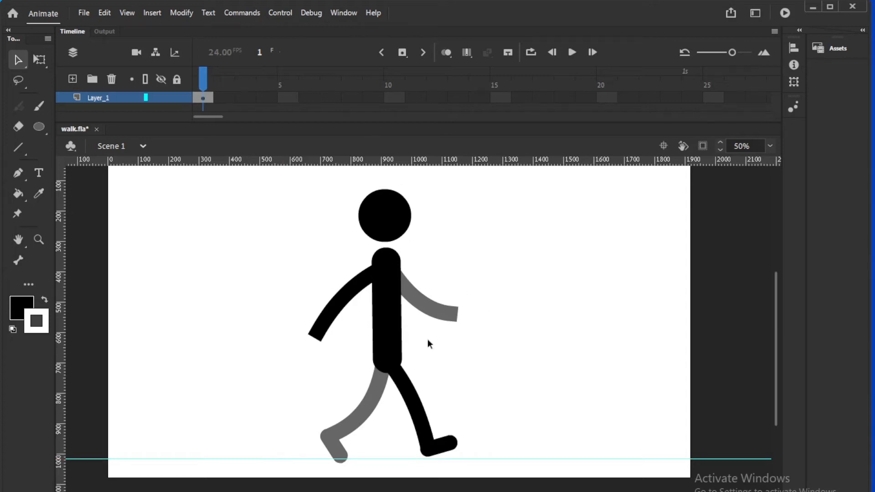
- Straighten the black leg inside its group in frame 1 and shift the black foot slightly to meet its lower end
{"action": "double_click", "coordinate": [415, 405]}
{"action": "left_click_drag", "start_coordinate": [417, 407], "coordinate": [419, 407]}
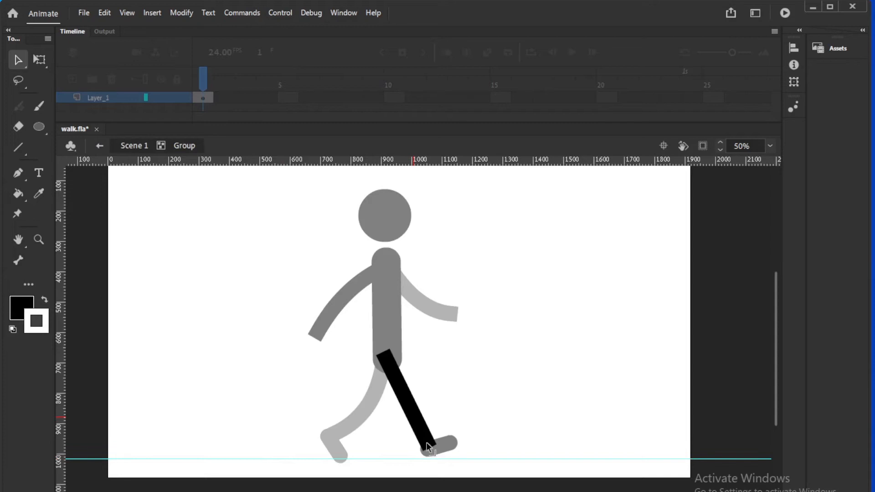
{"action": "double_click", "coordinate": [432, 446]}
{"action": "left_click_drag", "start_coordinate": [436, 451], "coordinate": [439, 453]}
- Raise the grey leg's lower end and the grey foot so that the toe rests on the ground guide
{"action": "double_click", "coordinate": [363, 417]}
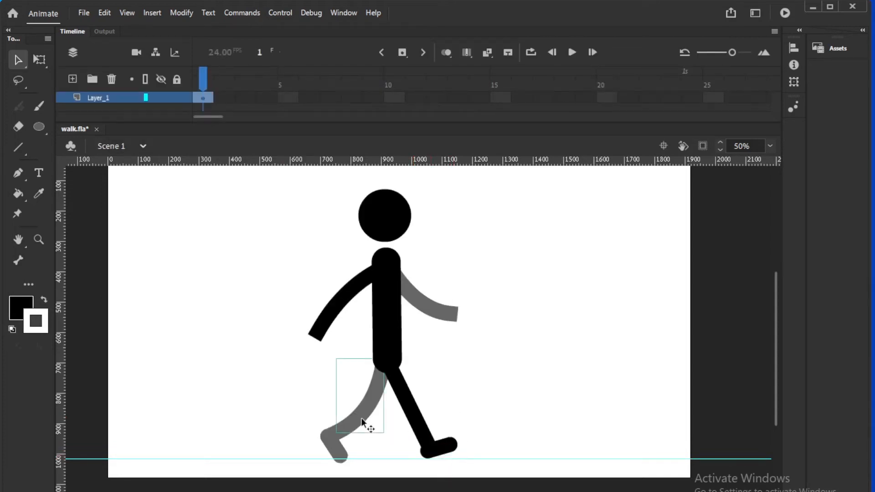
{"action": "double_click", "coordinate": [330, 444]}
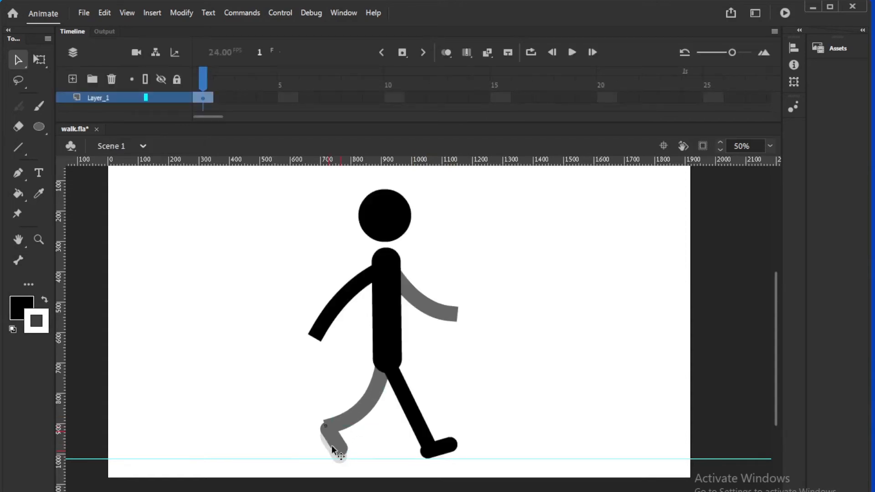
{"action": "key", "text": "q"}
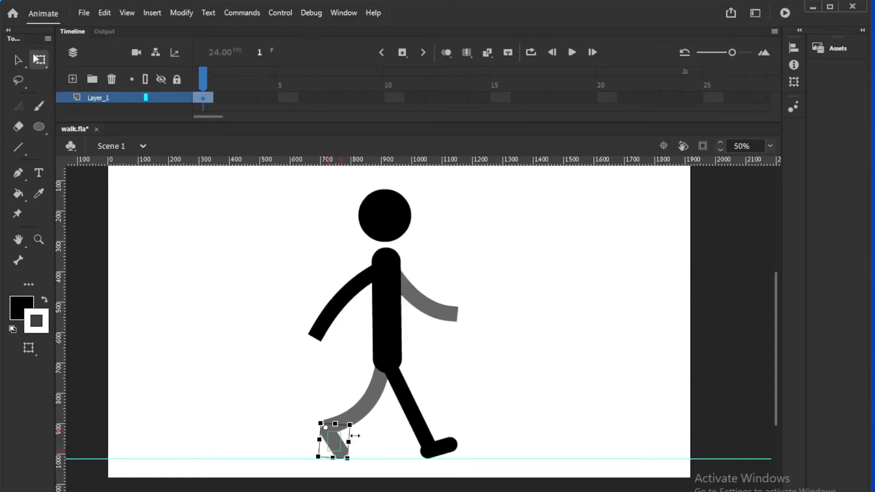
{"action": "left_click", "coordinate": [450, 373]}
- Rotate the black arm and the grey arm slightly downward, closer to the body
{"action": "left_click", "coordinate": [335, 315]}
{"action": "left_click_drag", "start_coordinate": [313, 353], "coordinate": [328, 360]}
{"action": "left_click", "coordinate": [430, 313]}
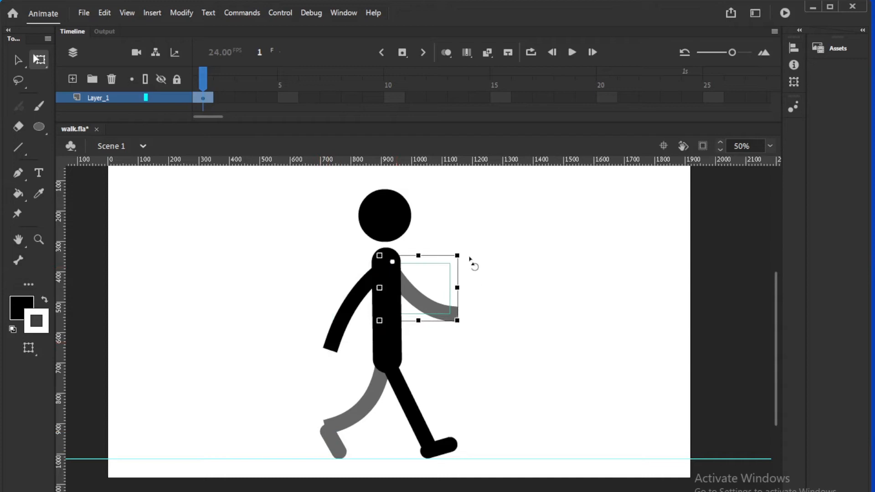
{"action": "left_click_drag", "start_coordinate": [472, 259], "coordinate": [476, 267]}
{"action": "left_click", "coordinate": [486, 281]}
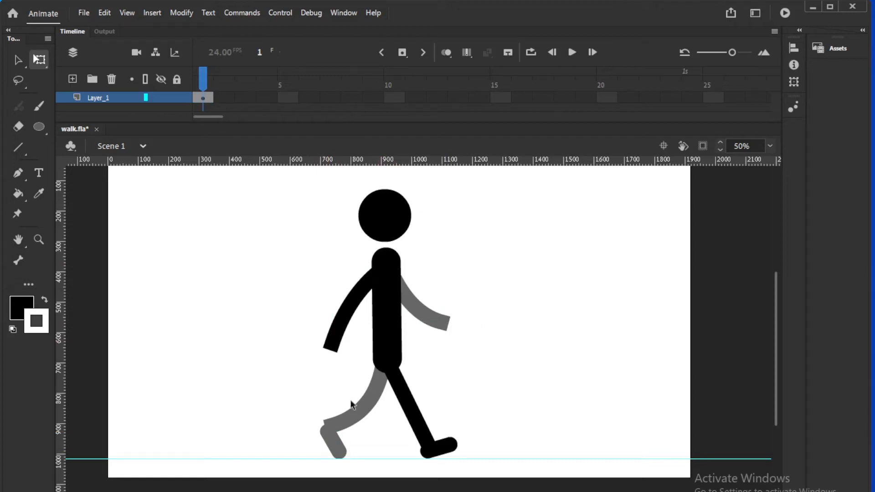
- Adjust the grey leg's lower corner inside its group so that it blends into the grey foot
{"action": "double_click", "coordinate": [329, 424]}
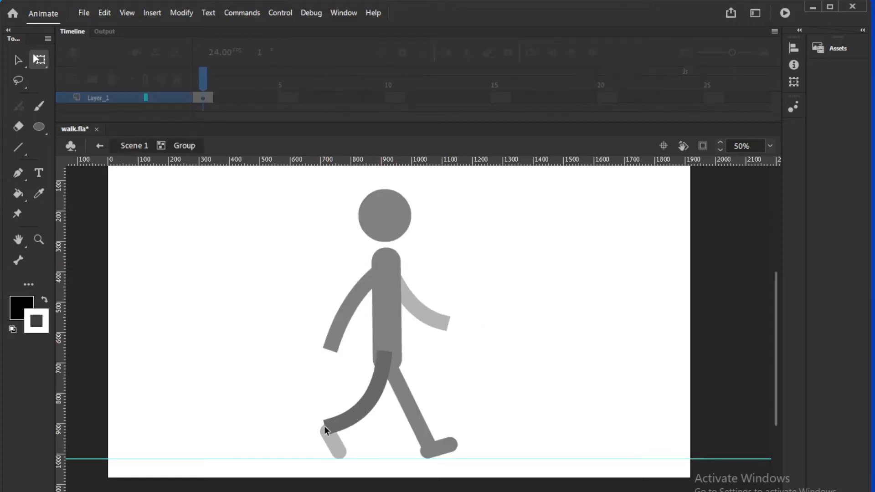
{"action": "key", "text": "v"}
{"action": "left_click_drag", "start_coordinate": [326, 426], "coordinate": [328, 430]}
{"action": "double_click", "coordinate": [319, 406]}
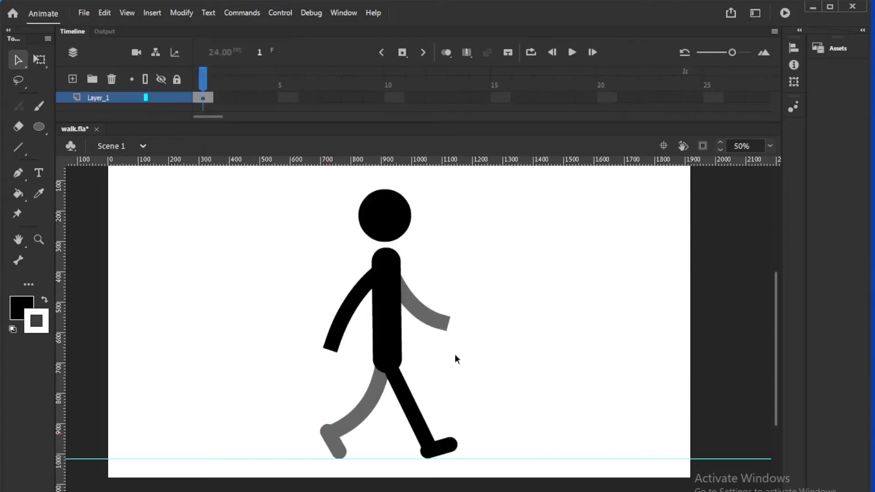
- Insert a keyframe at frame 2 of Layer_1
{"action": "right_click", "coordinate": [230, 97]}
{"action": "left_click", "coordinate": [311, 195]}
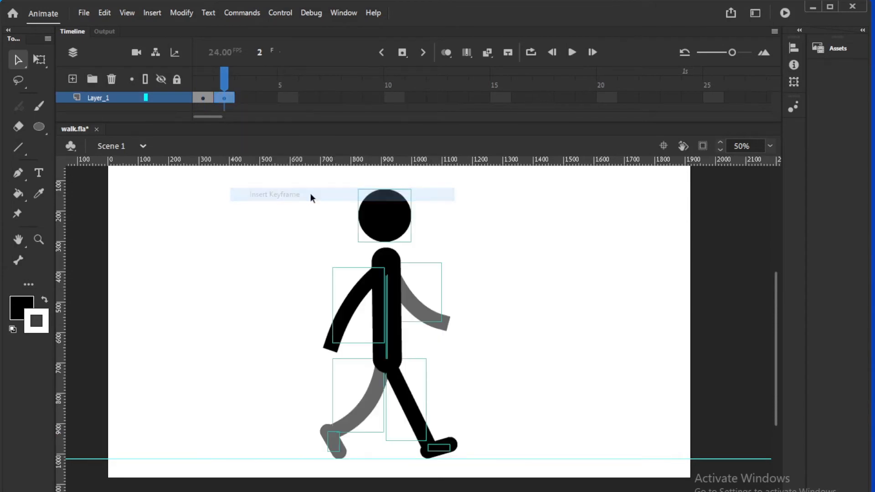
{"action": "left_click", "coordinate": [476, 363]}
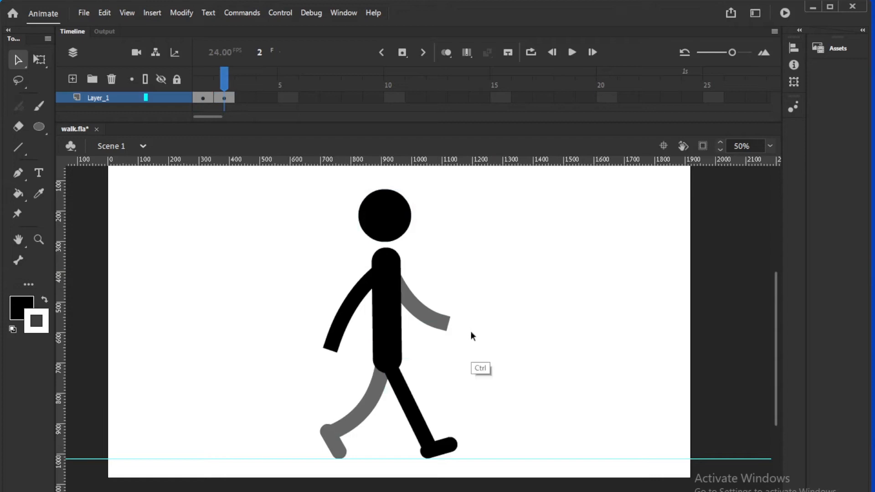
- Move the whole figure in frame 2 down until the feet drop slightly below the ground guide
{"action": "key", "text": "ctrl+a"}
{"action": "key", "text": "Down"}
{"action": "key", "text": "Down"}
{"action": "key", "text": "Down"}
{"action": "key", "text": "Down"}
{"action": "key", "text": "Down"}
{"action": "key", "text": "Down"}
{"action": "key", "text": "Down"}
{"action": "key", "text": "Down"}
{"action": "key", "text": "Down"}
{"action": "key", "text": "Down"}
{"action": "key", "text": "Down"}
{"action": "key", "text": "Down"}
{"action": "key", "text": "Down"}
{"action": "key", "text": "Down"}
{"action": "key", "text": "Down"}
{"action": "key", "text": "Down"}
{"action": "key", "text": "Down"}
{"action": "key", "text": "Down"}
{"action": "key", "text": "Down"}
{"action": "key", "text": "Down"}
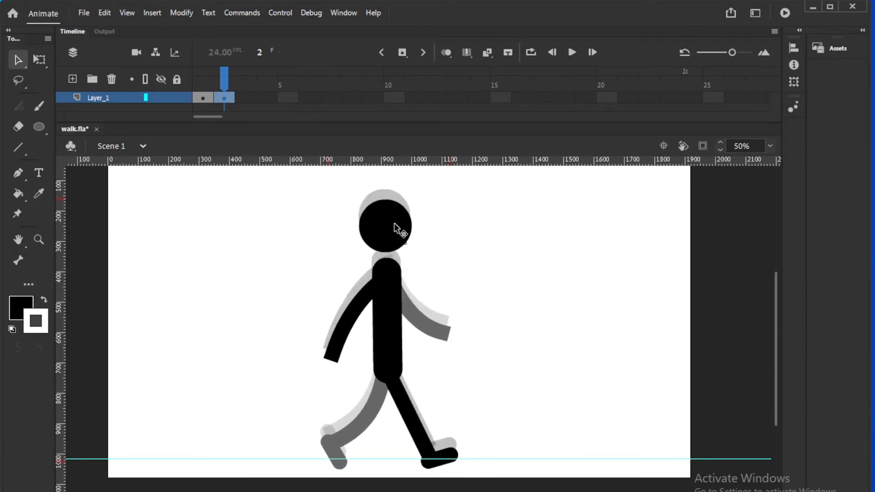
{"action": "key", "text": "ctrl+a"}
- Turn on onion skinning, pull the black leg's lower end back under the body and bend its knee forward
{"action": "left_click", "coordinate": [448, 53]}
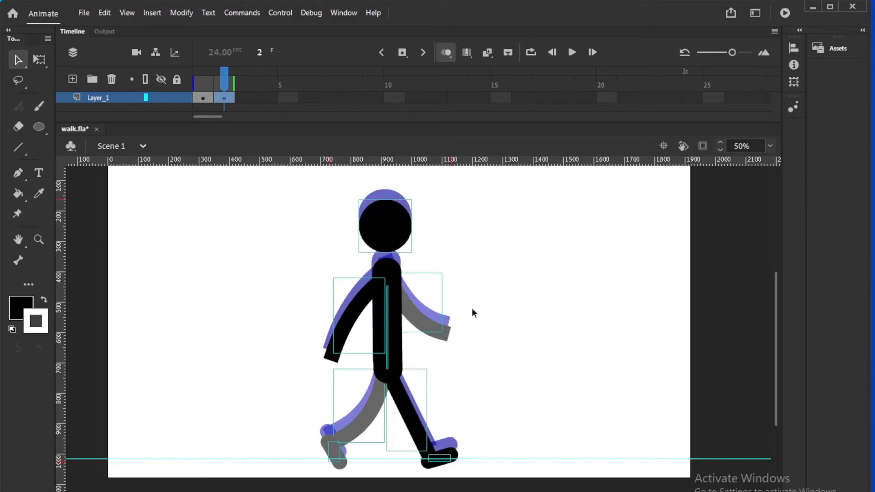
{"action": "key", "text": "ctrl+equal"}
{"action": "left_click_drag", "start_coordinate": [524, 416], "coordinate": [500, 291]}
{"action": "left_click", "coordinate": [337, 417]}
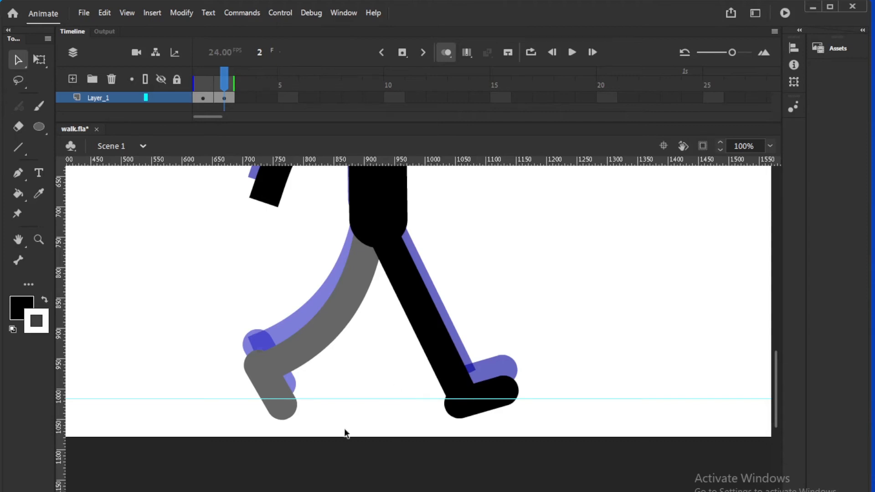
{"action": "double_click", "coordinate": [426, 330]}
{"action": "left_click_drag", "start_coordinate": [464, 386], "coordinate": [402, 386]}
{"action": "left_click_drag", "start_coordinate": [397, 318], "coordinate": [431, 320]}
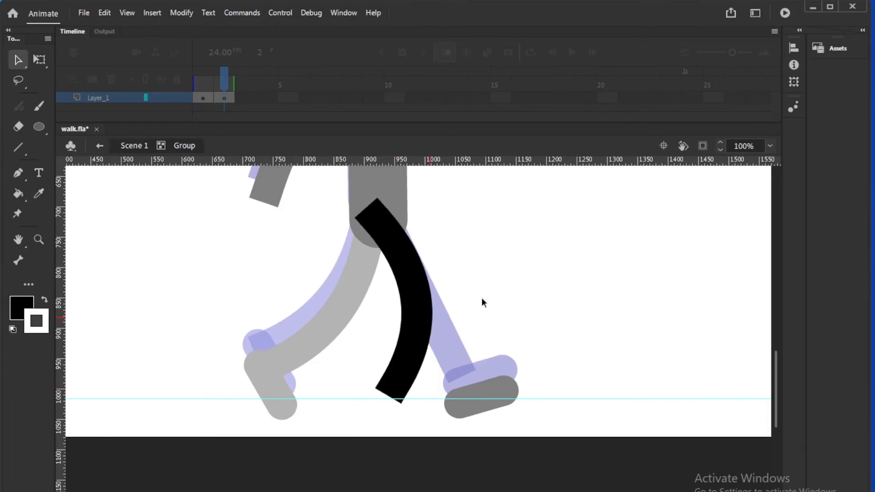
{"action": "double_click", "coordinate": [490, 316]}
- Move the black foot to the bent leg's lower end and rotate it nearly flat on the ground guide
{"action": "left_click", "coordinate": [470, 414]}
{"action": "left_click_drag", "start_coordinate": [500, 406], "coordinate": [435, 400]}
{"action": "key", "text": "q"}
{"action": "left_click_drag", "start_coordinate": [467, 369], "coordinate": [461, 393]}
{"action": "left_click_drag", "start_coordinate": [427, 419], "coordinate": [424, 410]}
{"action": "left_click", "coordinate": [507, 306]}
- Raise the grey leg's lower end in frame 2 and reshape its curve to follow the previous frame's leg
{"action": "double_click", "coordinate": [312, 343]}
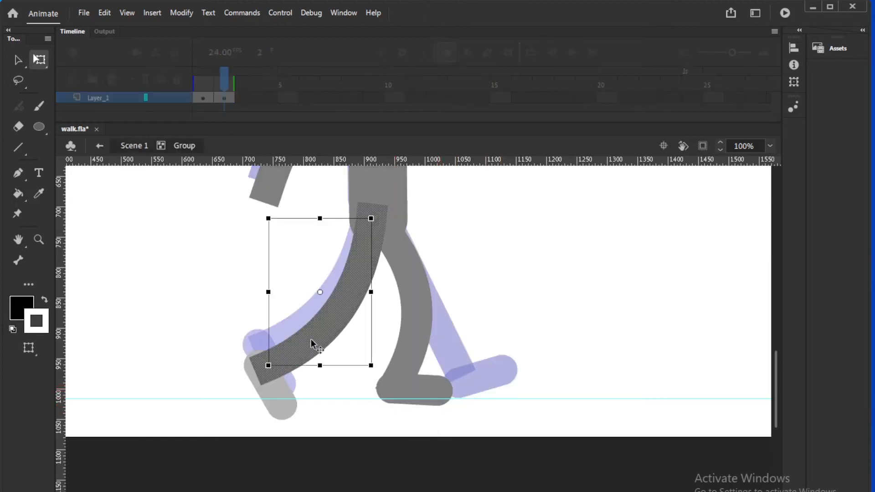
{"action": "left_click", "coordinate": [242, 297]}
{"action": "left_click_drag", "start_coordinate": [337, 318], "coordinate": [351, 322]}
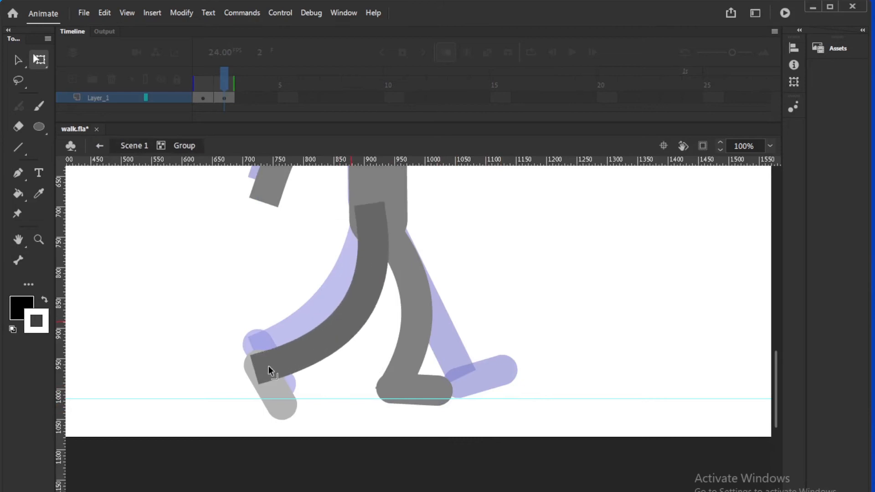
{"action": "left_click_drag", "start_coordinate": [268, 366], "coordinate": [264, 333]}
{"action": "left_click_drag", "start_coordinate": [352, 322], "coordinate": [342, 314]}
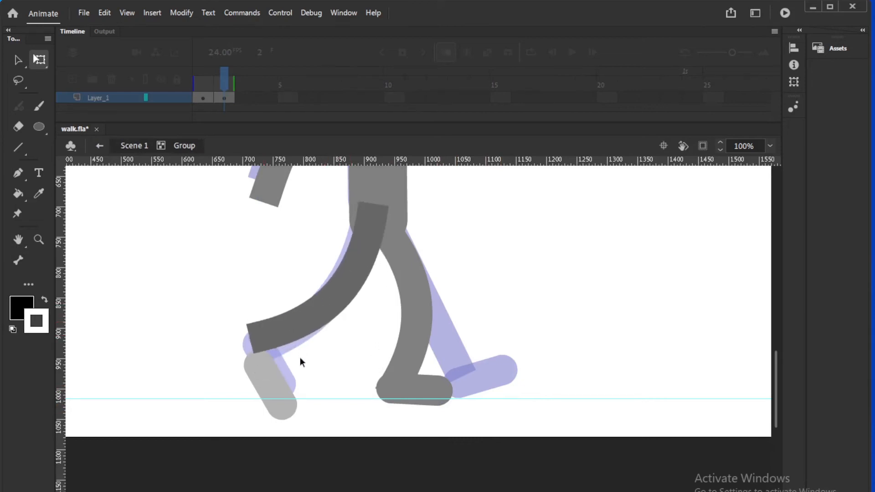
{"action": "double_click", "coordinate": [300, 357]}
- Raise the grey foot to the grey leg's lower end and rotate it slightly more upright
{"action": "left_click_drag", "start_coordinate": [263, 376], "coordinate": [266, 355]}
{"action": "left_click_drag", "start_coordinate": [315, 337], "coordinate": [315, 342]}
{"action": "left_click", "coordinate": [346, 315]}
- Rotate both arms in frame 2 closer to the body than in the onion-skinned first frame
{"action": "left_click_drag", "start_coordinate": [379, 220], "coordinate": [390, 263]}
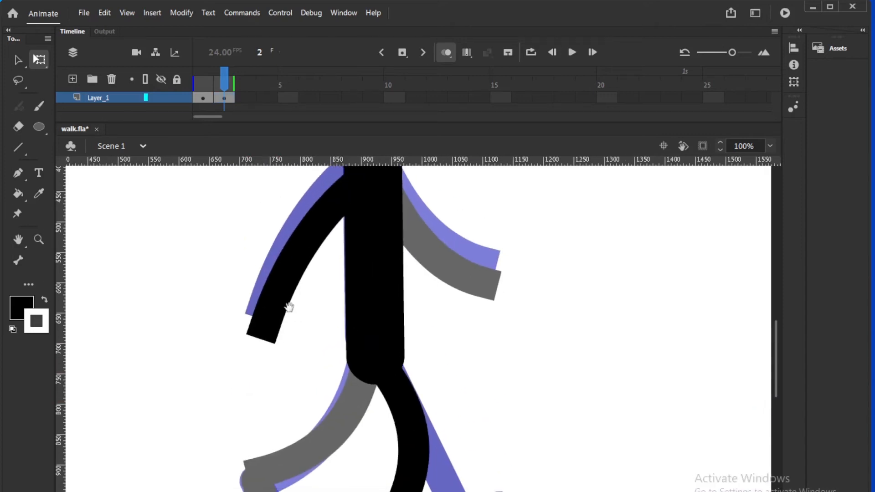
{"action": "left_click_drag", "start_coordinate": [290, 309], "coordinate": [295, 355]}
{"action": "left_click", "coordinate": [287, 354]}
{"action": "left_click_drag", "start_coordinate": [269, 395], "coordinate": [265, 397]}
{"action": "left_click", "coordinate": [473, 311]}
{"action": "left_click_drag", "start_coordinate": [534, 220], "coordinate": [549, 280]}
{"action": "left_click", "coordinate": [547, 283]}
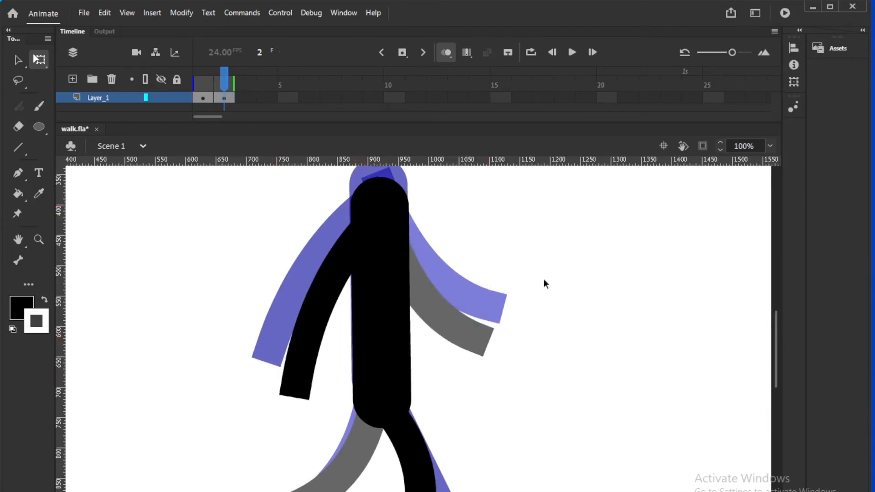
- Turn off onion skinning and step back and forth between frames 1 and 2 to compare the poses
{"action": "key", "text": "ctrl+minus"}
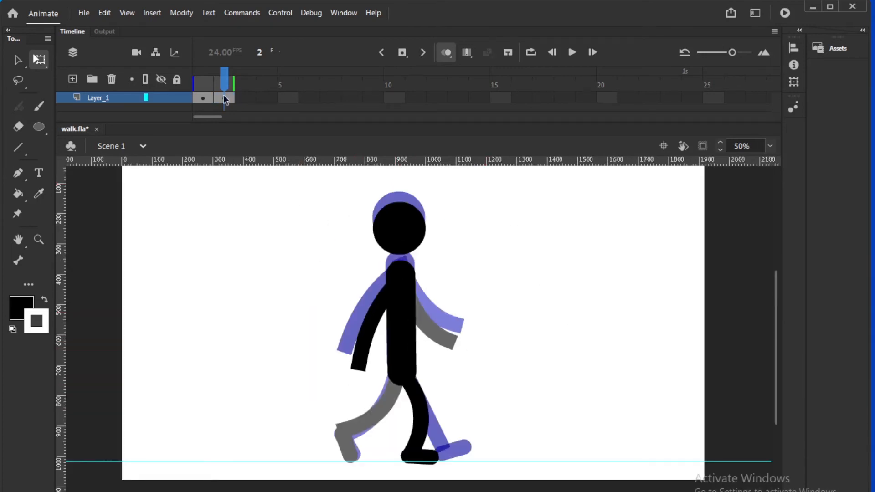
{"action": "key", "text": "comma"}
{"action": "key", "text": "period"}
{"action": "left_click", "coordinate": [446, 53]}
{"action": "key", "text": "comma"}
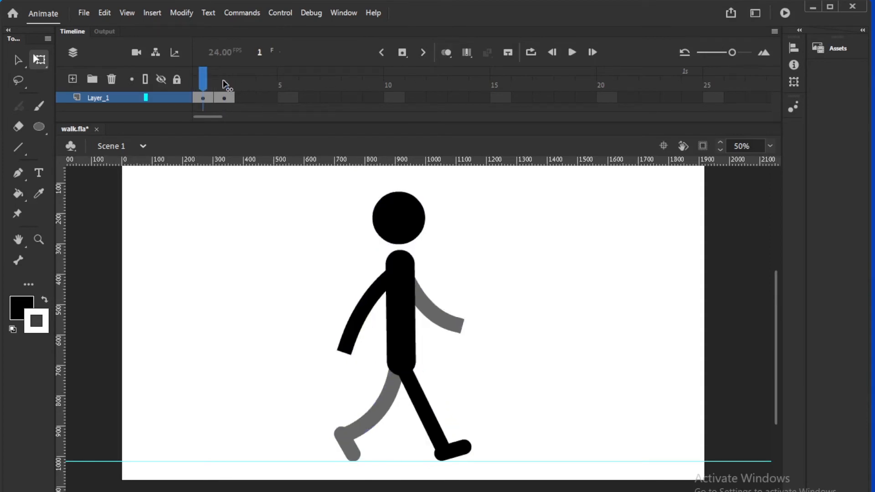
{"action": "key", "text": "period"}
{"action": "key", "text": "comma"}
{"action": "key", "text": "period"}
{"action": "key", "text": "comma"}
{"action": "key", "text": "period"}
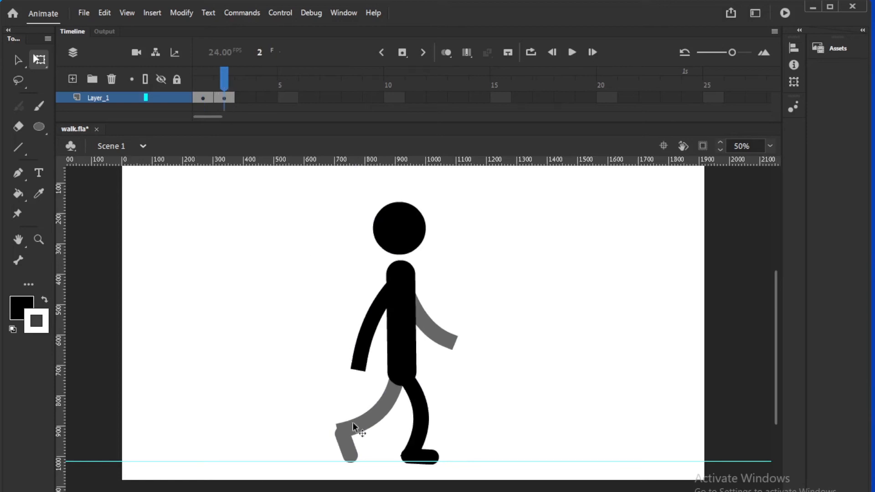
- Refine the grey leg's lower end in frame 2 so that it joins the grey foot smoothly
{"action": "key", "text": "ctrl+equal"}
{"action": "left_click", "coordinate": [436, 286]}
{"action": "left_click", "coordinate": [438, 306]}
{"action": "double_click", "coordinate": [437, 306]}
{"action": "left_click", "coordinate": [396, 276]}
{"action": "left_click_drag", "start_coordinate": [414, 316], "coordinate": [420, 321]}
{"action": "double_click", "coordinate": [333, 279]}
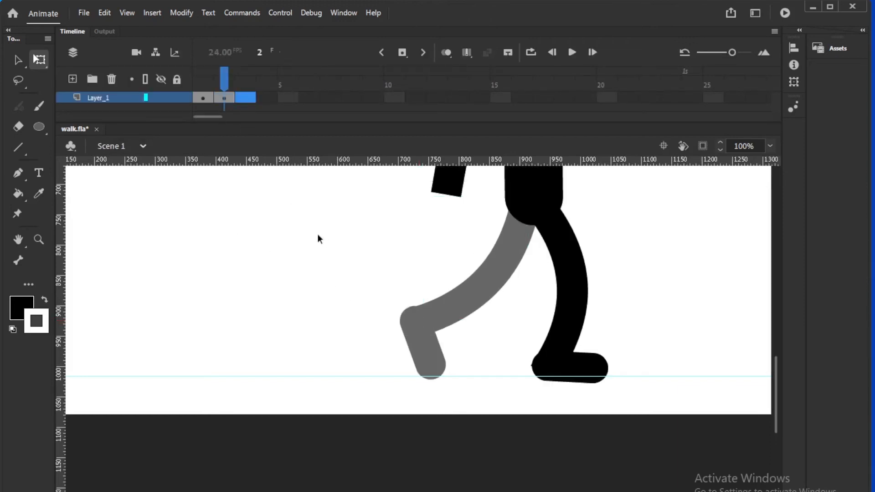
- Insert a keyframe at frame 3 of Layer_1
{"action": "key", "text": "F6"}
{"action": "scroll", "coordinate": [638, 241], "scroll_direction": "up", "scroll_amount": 3}
{"action": "scroll", "coordinate": [638, 242], "scroll_direction": "right", "scroll_amount": 5}
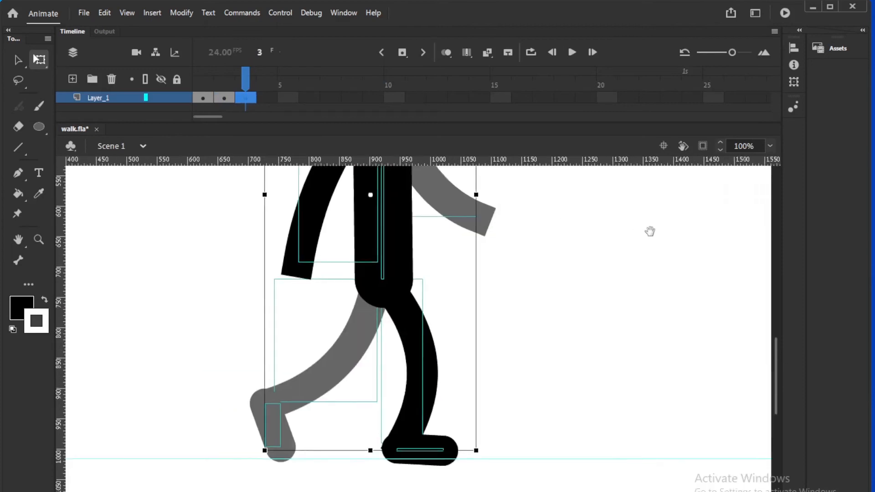
{"action": "key", "text": "ctrl+minus"}
{"action": "scroll", "coordinate": [480, 226], "scroll_direction": "up", "scroll_amount": 3}
{"action": "scroll", "coordinate": [479, 225], "scroll_direction": "right", "scroll_amount": 1}
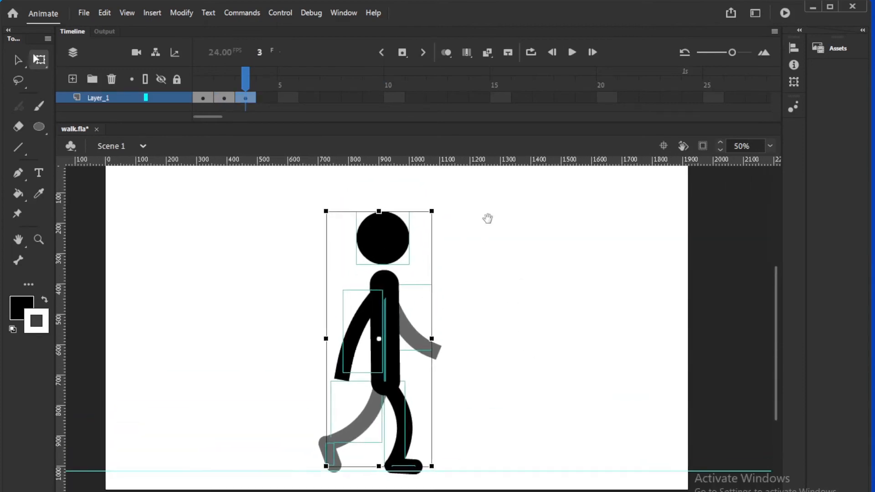
- Turn on onion skinning and move the whole figure in frame 3 up so that the feet sit above the guide
{"action": "left_click", "coordinate": [449, 54]}
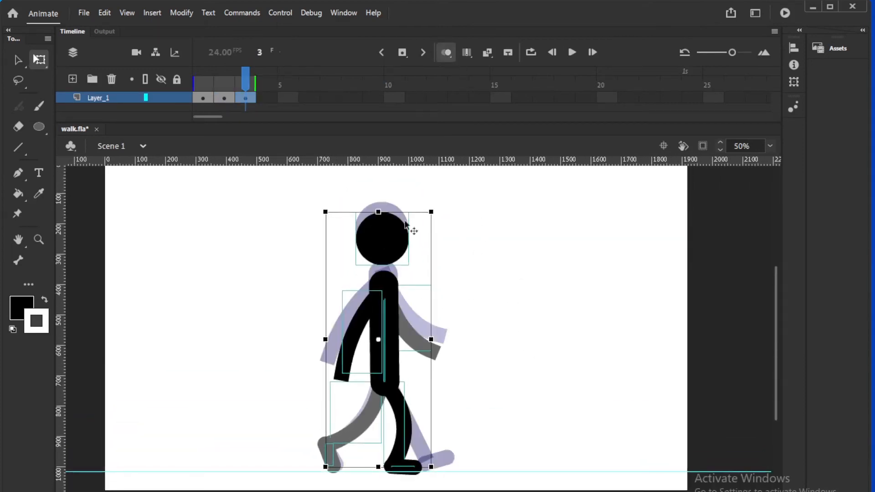
{"action": "left_click_drag", "start_coordinate": [394, 242], "coordinate": [395, 224]}
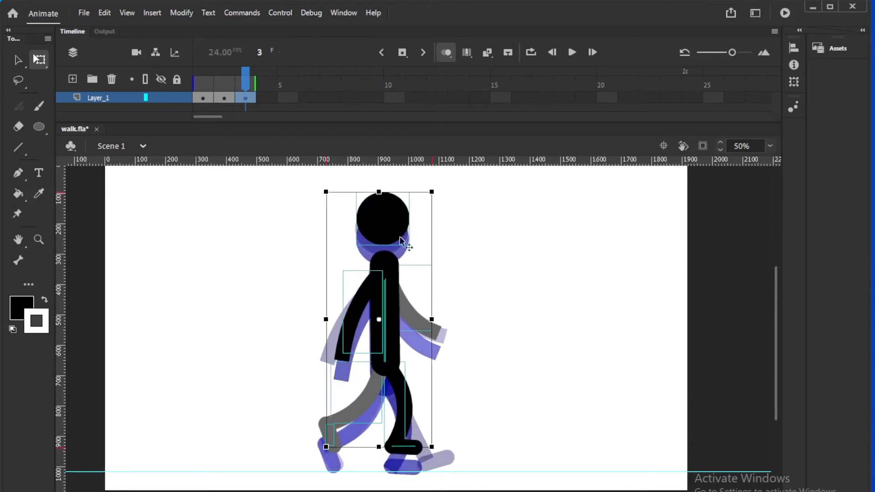
{"action": "left_click", "coordinate": [461, 217]}
- Reshape the black leg in frame 3 so it curves back down to the ground guide, and place the black foot at its lower end
{"action": "left_click_drag", "start_coordinate": [482, 318], "coordinate": [465, 199]}
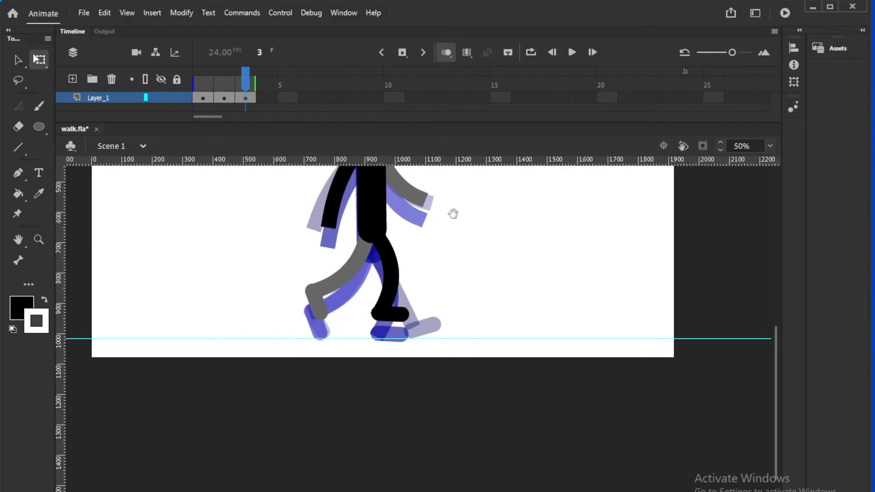
{"action": "key", "text": "ctrl+equal"}
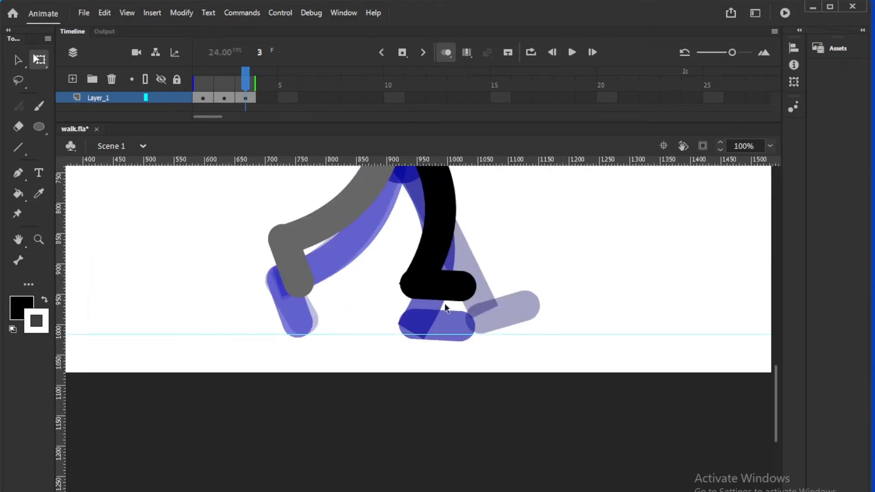
{"action": "double_click", "coordinate": [446, 225]}
{"action": "scroll", "coordinate": [492, 215], "scroll_direction": "up", "scroll_amount": 2}
{"action": "left_click_drag", "start_coordinate": [429, 339], "coordinate": [417, 335]}
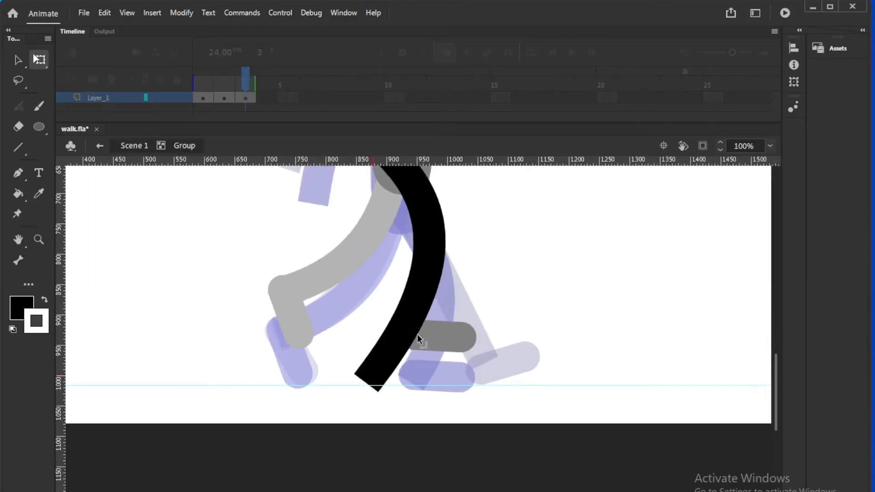
{"action": "left_click_drag", "start_coordinate": [424, 243], "coordinate": [422, 242]}
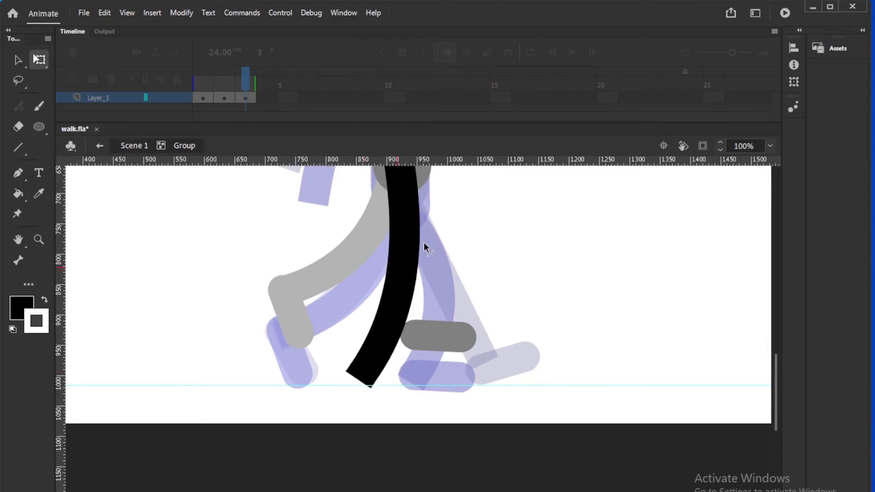
{"action": "double_click", "coordinate": [472, 251]}
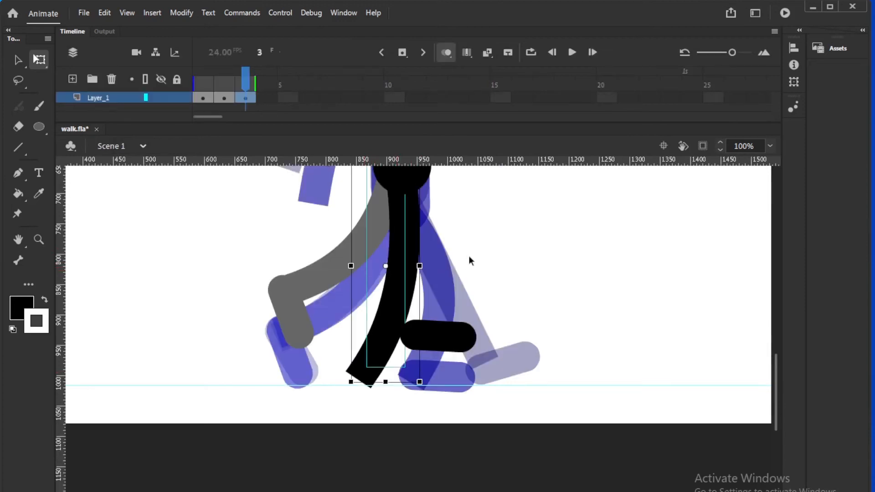
{"action": "left_click_drag", "start_coordinate": [438, 333], "coordinate": [379, 374]}
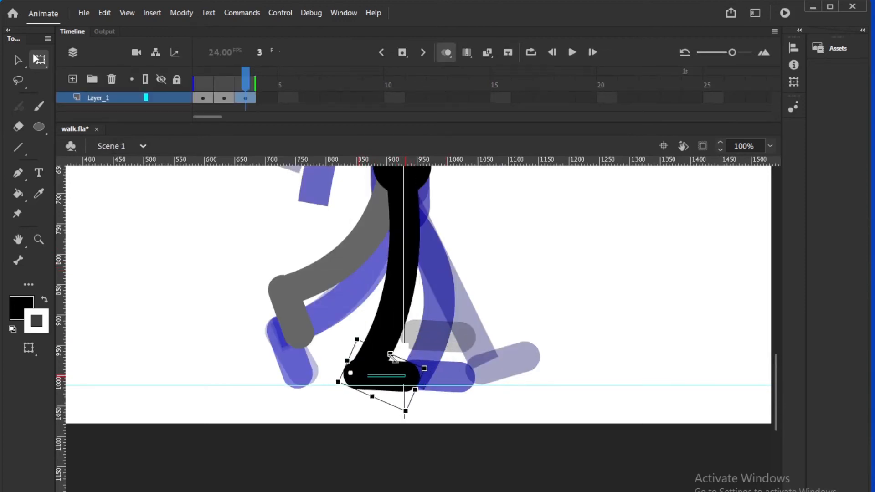
{"action": "left_click", "coordinate": [515, 264]}
- Bend the grey leg in frame 3 with its knee forward and its lower end behind the black leg, and attach the grey foot there
{"action": "double_click", "coordinate": [345, 261]}
{"action": "key", "text": "space"}
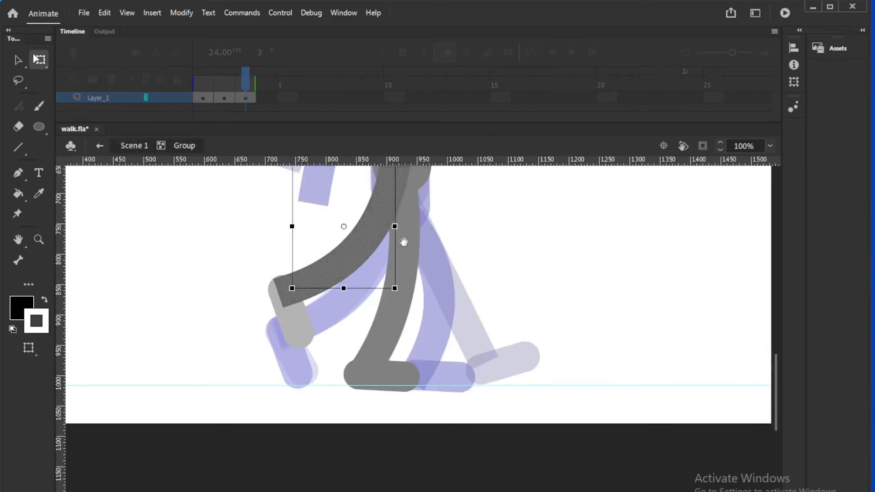
{"action": "left_click_drag", "start_coordinate": [415, 233], "coordinate": [393, 330]}
{"action": "left_click_drag", "start_coordinate": [276, 400], "coordinate": [437, 393]}
{"action": "key", "text": "ctrl+z"}
{"action": "left_click", "coordinate": [452, 327]}
{"action": "left_click_drag", "start_coordinate": [283, 386], "coordinate": [420, 383]}
{"action": "mouse_move", "coordinate": [369, 315]}
{"action": "left_mouse_down"}
{"action": "mouse_move", "coordinate": [464, 322]}
{"action": "mouse_move", "coordinate": [432, 374]}
{"action": "mouse_move", "coordinate": [445, 324]}
{"action": "mouse_move", "coordinate": [435, 335]}
{"action": "left_mouse_up"}
{"action": "left_click_drag", "start_coordinate": [374, 259], "coordinate": [379, 265]}
{"action": "left_click_drag", "start_coordinate": [424, 349], "coordinate": [421, 343]}
{"action": "left_click_drag", "start_coordinate": [340, 392], "coordinate": [340, 383]}
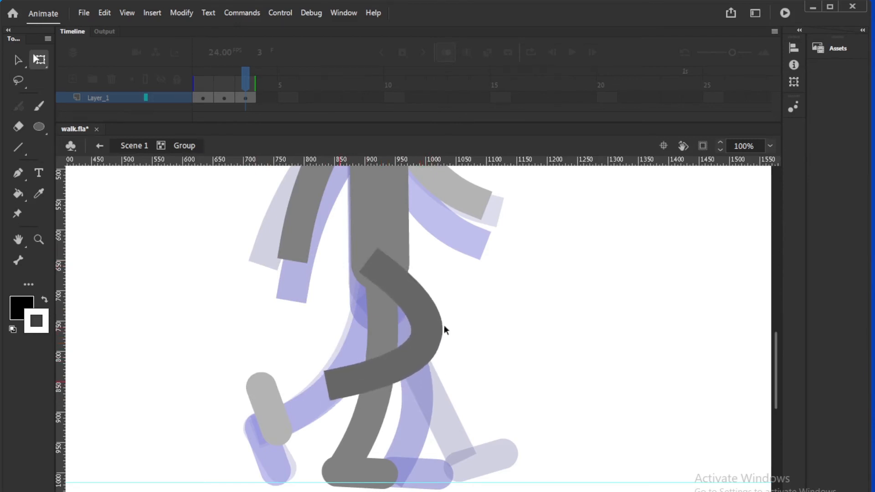
{"action": "double_click", "coordinate": [474, 314]}
{"action": "mouse_move", "coordinate": [264, 393]}
{"action": "left_mouse_down"}
{"action": "mouse_move", "coordinate": [280, 400]}
{"action": "mouse_move", "coordinate": [323, 389]}
{"action": "mouse_move", "coordinate": [267, 399]}
{"action": "mouse_move", "coordinate": [348, 388]}
{"action": "left_mouse_up"}
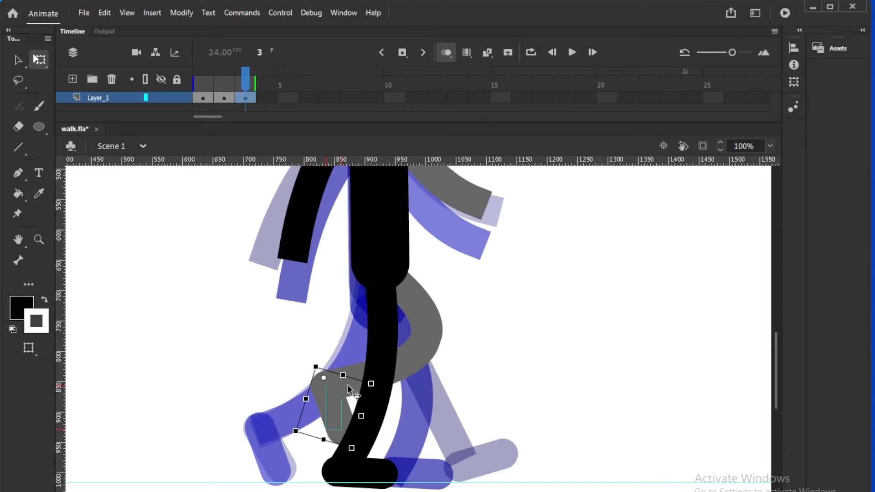
{"action": "left_click", "coordinate": [487, 281]}
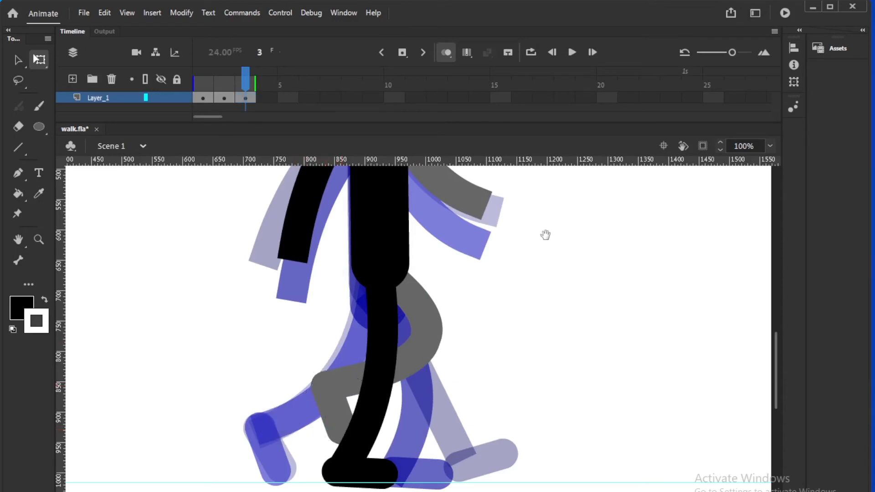
- Swing the grey and black arms in frame 3 inwards so that they hang close alongside the torso
{"action": "left_click_drag", "start_coordinate": [542, 226], "coordinate": [519, 335]}
{"action": "left_click", "coordinate": [442, 304]}
{"action": "left_click_drag", "start_coordinate": [503, 206], "coordinate": [451, 283]}
{"action": "left_click", "coordinate": [297, 286]}
{"action": "left_click_drag", "start_coordinate": [449, 220], "coordinate": [453, 254]}
{"action": "left_click_drag", "start_coordinate": [277, 422], "coordinate": [343, 424]}
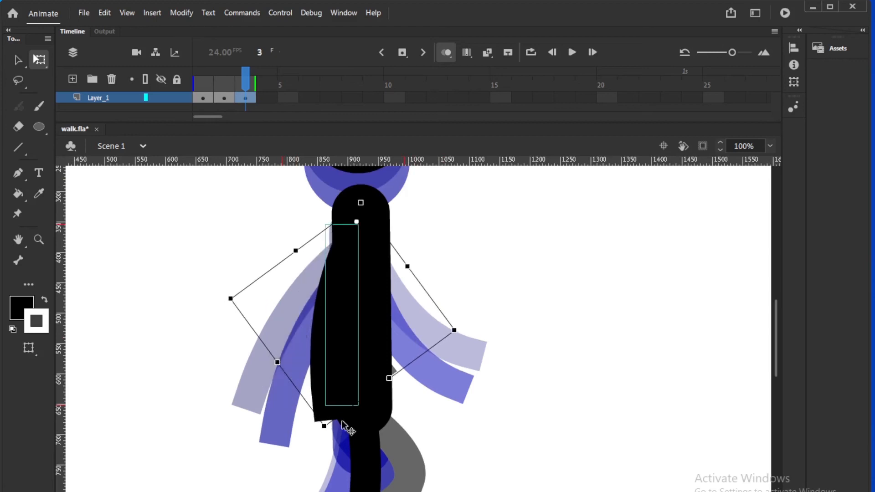
- Nudge the black arm in frame 3 slightly upward along the torso
{"action": "key", "text": "Up"}
{"action": "key", "text": "Up"}
{"action": "key", "text": "Up"}
{"action": "key", "text": "Up"}
{"action": "key", "text": "Up"}
{"action": "key", "text": "Up"}
{"action": "key", "text": "Up"}
{"action": "key", "text": "Up"}
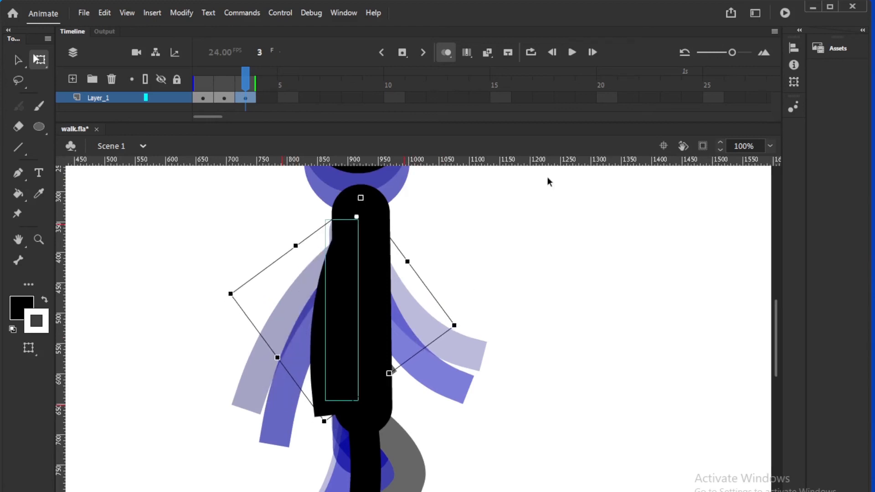
{"action": "left_click", "coordinate": [514, 245]}
- Turn off onion skinning and step back and forth through frames 1 to 3 to review the walk poses
{"action": "left_click", "coordinate": [446, 53]}
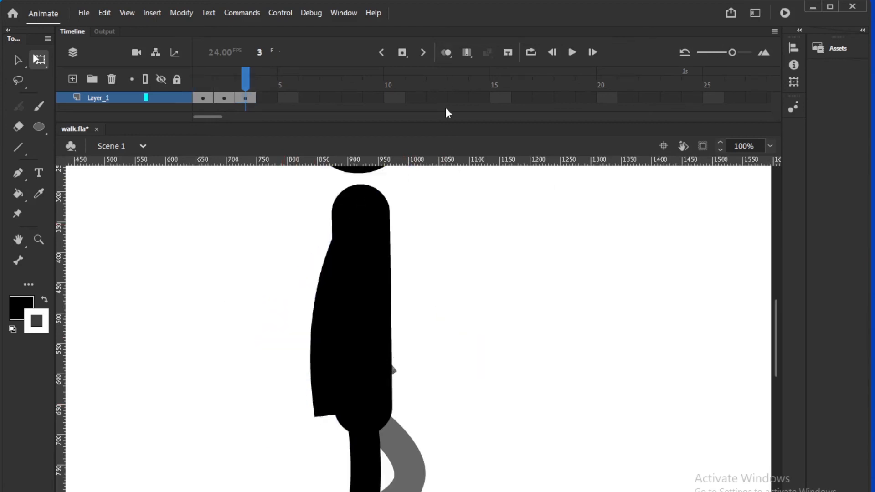
{"action": "key", "text": "ctrl+minus"}
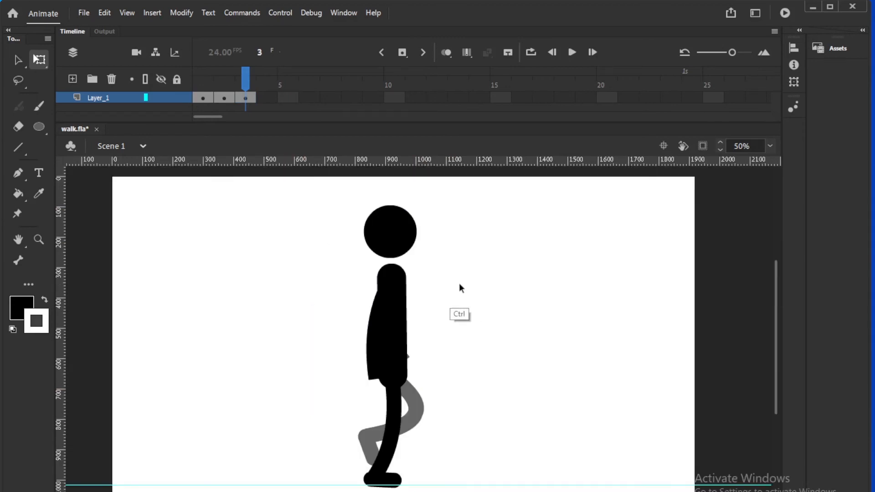
{"action": "left_click", "coordinate": [230, 85]}
{"action": "key", "text": "period"}
{"action": "key", "text": "period"}
{"action": "key", "text": "comma"}
{"action": "key", "text": "comma"}
{"action": "key", "text": "period"}
{"action": "key", "text": "period"}
{"action": "key", "text": "comma"}
{"action": "key", "text": "comma"}
{"action": "key", "text": "period"}
{"action": "key", "text": "period"}
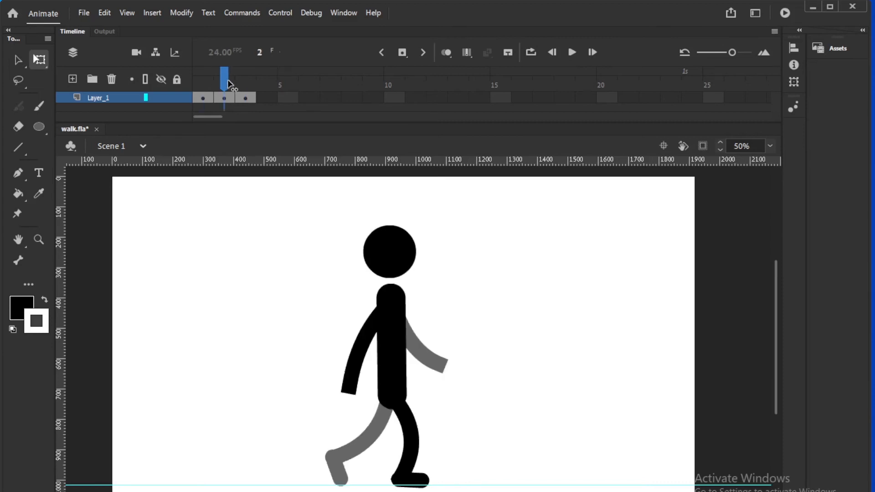
{"action": "key", "text": "comma"}
{"action": "key", "text": "comma"}
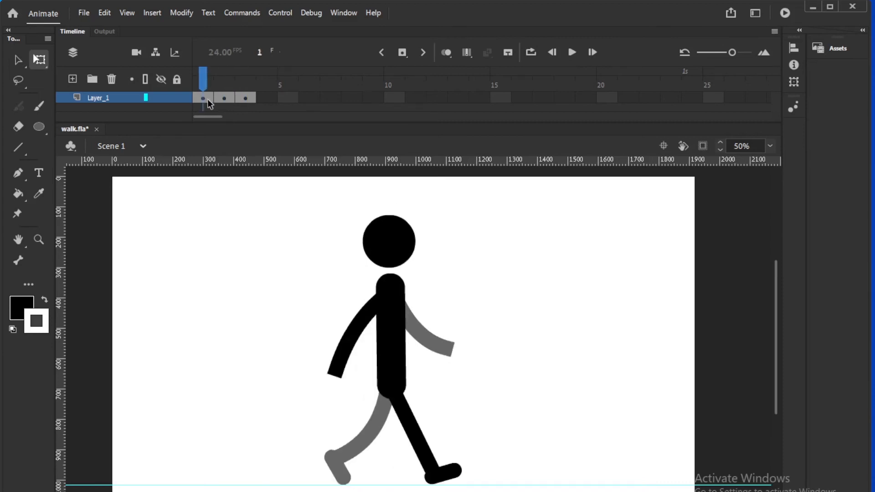
- Try extending each of the three keyframes to two frames and preview the animation as a test movie
{"action": "left_click", "coordinate": [207, 99]}
{"action": "key", "text": "F5"}
{"action": "left_click", "coordinate": [243, 98]}
{"action": "key", "text": "F5"}
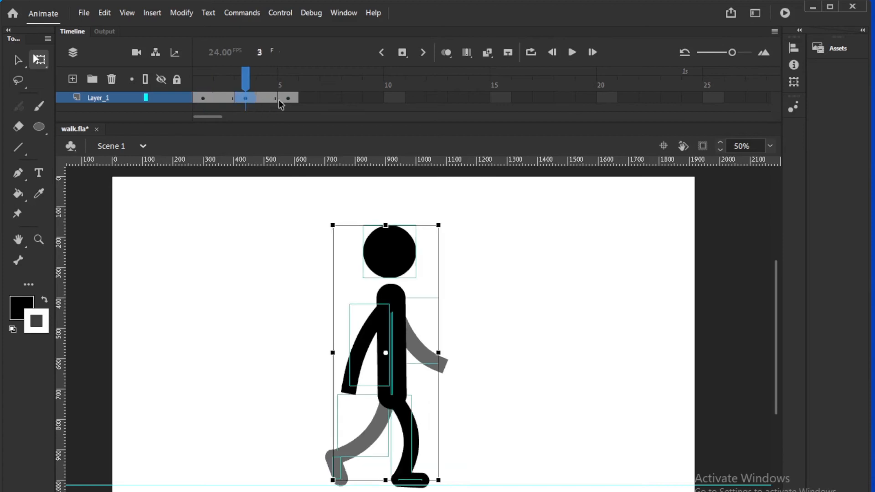
{"action": "left_click", "coordinate": [286, 98]}
{"action": "key", "text": "F5"}
{"action": "key", "text": "ctrl+Return"}
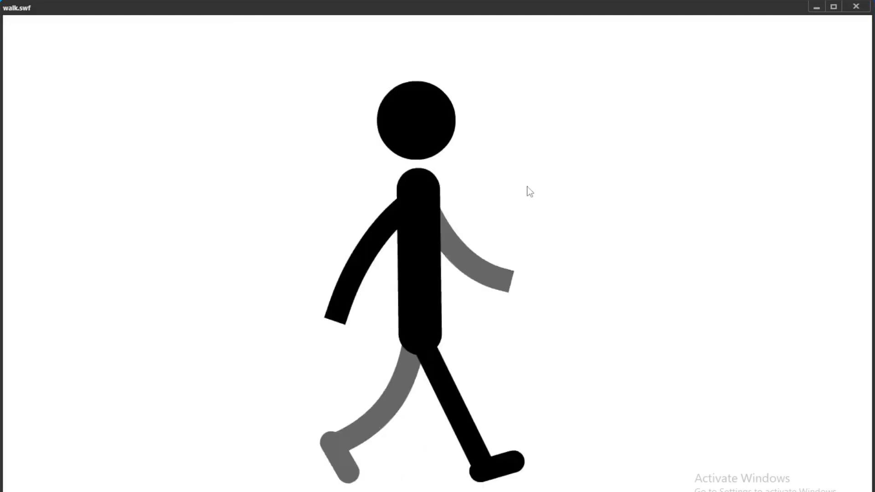
{"action": "left_click", "coordinate": [856, 7]}
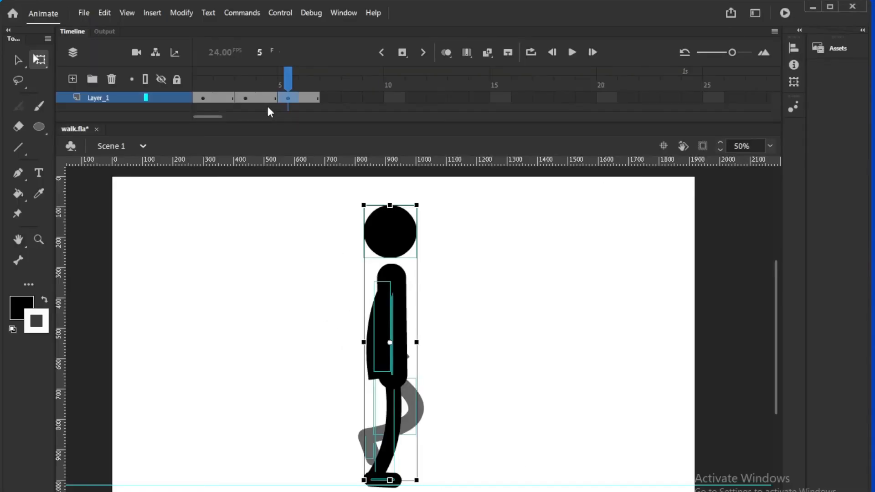
- Undo the frame extensions on Layer_1 so that each of the three keyframes lasts one frame
{"action": "key", "text": "shift+F5"}
{"action": "key", "text": "ctrl+z"}
{"action": "key", "text": "ctrl+z"}
{"action": "key", "text": "ctrl+z"}
{"action": "left_click", "coordinate": [254, 211]}
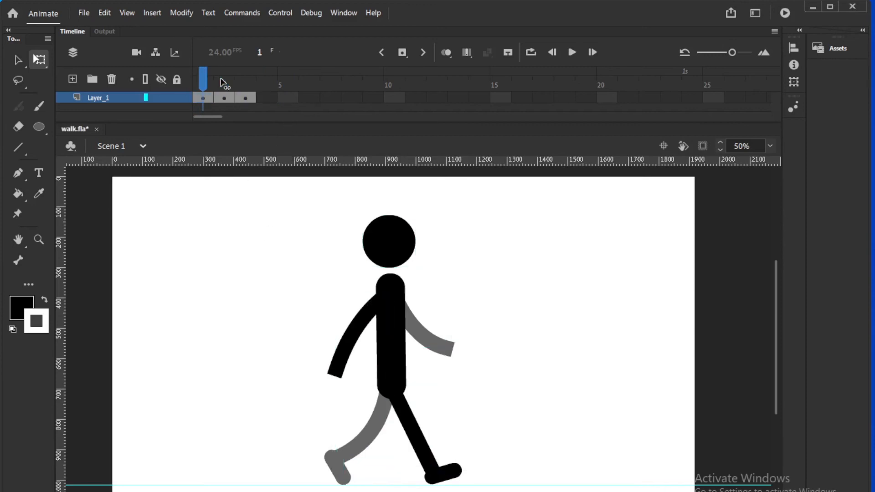
- Step repeatedly through frames 1 to 3 to check how the figure moves from pose to pose
{"action": "key", "text": "period"}
{"action": "key", "text": "period"}
{"action": "key", "text": "comma"}
{"action": "key", "text": "period"}
{"action": "key", "text": "comma"}
{"action": "key", "text": "period"}
{"action": "key", "text": "comma"}
{"action": "key", "text": "comma"}
{"action": "key", "text": "period"}
{"action": "key", "text": "period"}
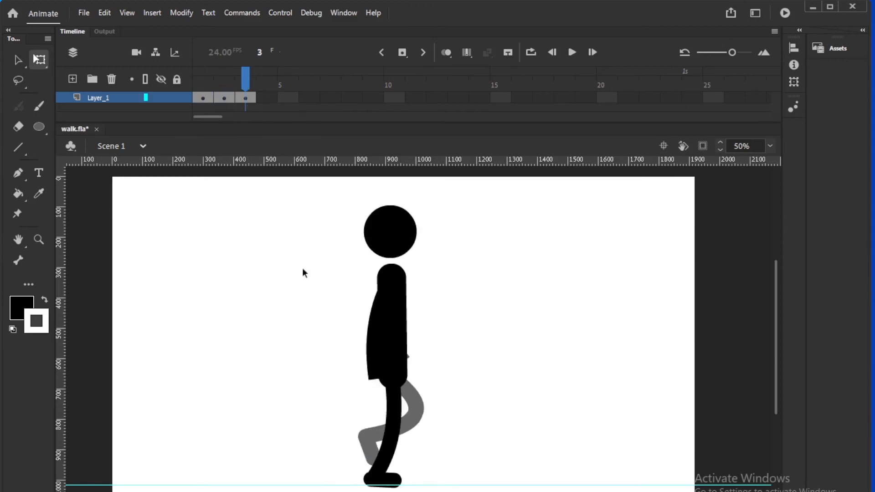
{"action": "key", "text": "comma"}
{"action": "key", "text": "period"}
{"action": "key", "text": "comma"}
{"action": "key", "text": "comma"}
{"action": "key", "text": "period"}
{"action": "key", "text": "period"}
{"action": "key", "text": "comma"}
{"action": "key", "text": "comma"}
{"action": "key", "text": "period"}
{"action": "key", "text": "comma"}
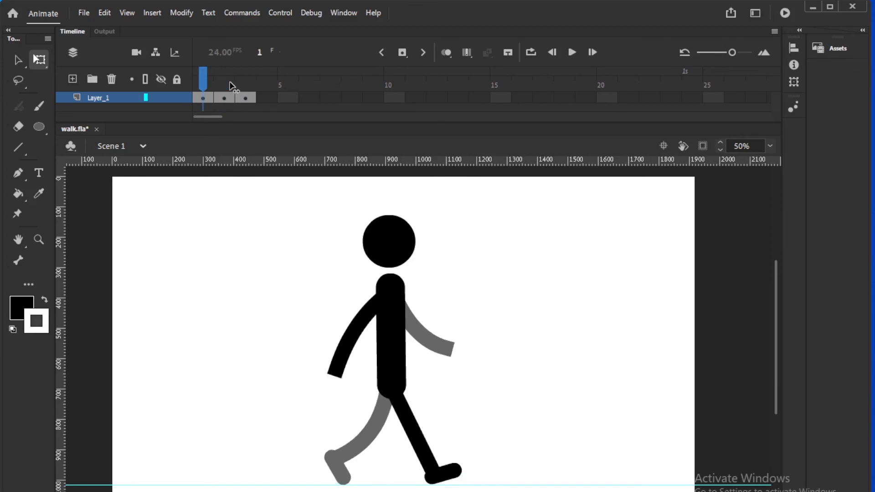
- Flip between frames 2 and 3 to examine how far the legs and arms travel between the two poses
{"action": "key", "text": "period"}
{"action": "key", "text": "period"}
{"action": "key", "text": "comma"}
{"action": "key", "text": "period"}
{"action": "key", "text": "comma"}
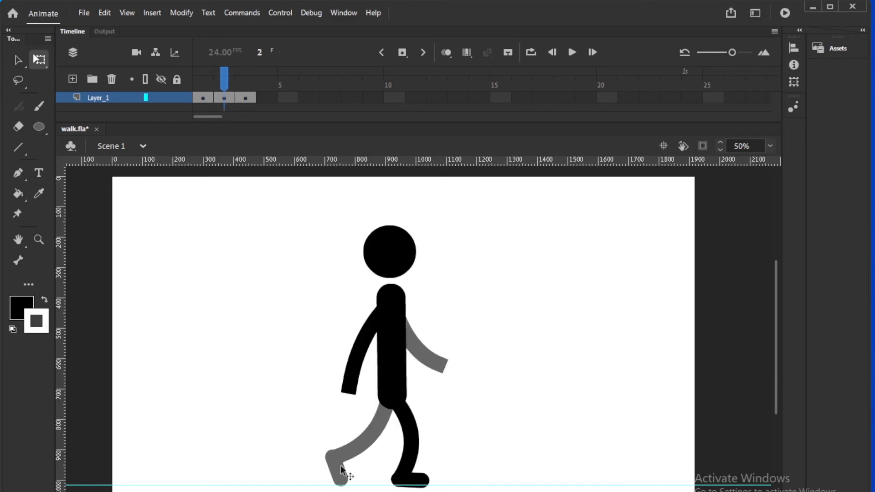
{"action": "key", "text": "period"}
{"action": "key", "text": "comma"}
{"action": "key", "text": "period"}
{"action": "key", "text": "comma"}
{"action": "key", "text": "period"}
{"action": "key", "text": "comma"}
{"action": "key", "text": "period"}
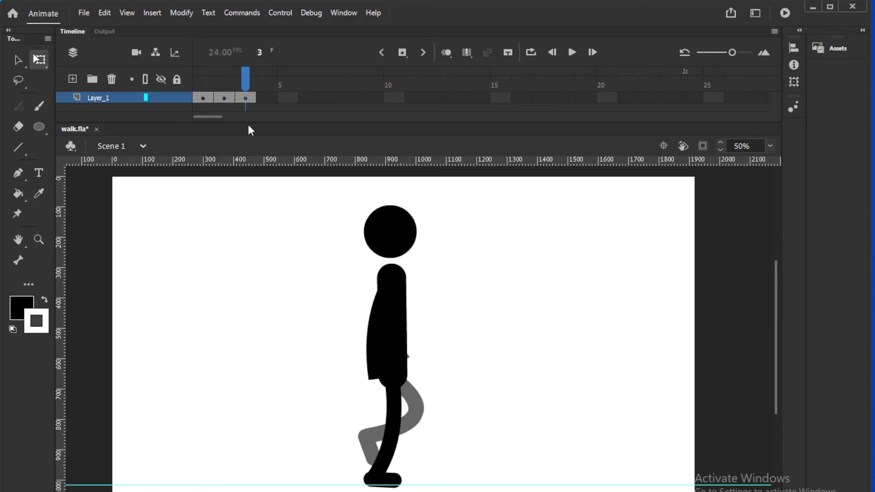
- Enlarge the timeline frames, insert a frame after frame 2 and make it a keyframe holding the frame 2 pose
{"action": "left_click", "coordinate": [743, 52]}
{"action": "left_click", "coordinate": [263, 97]}
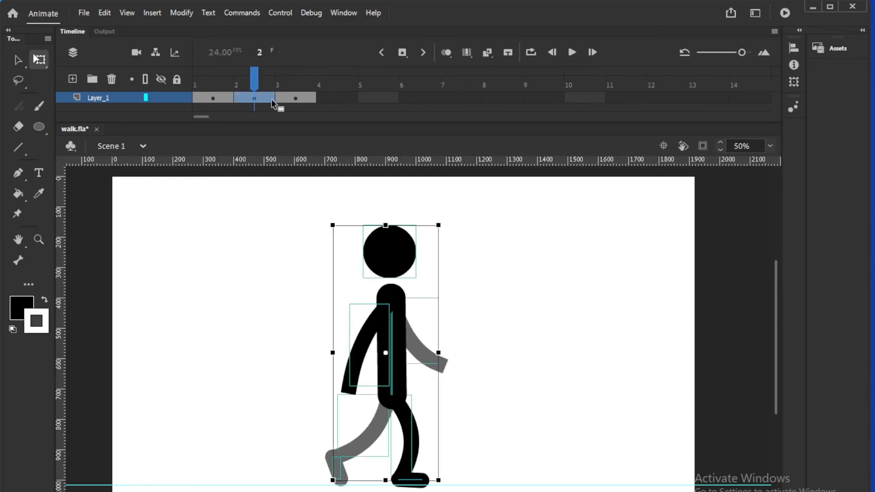
{"action": "left_click", "coordinate": [301, 96]}
{"action": "left_click", "coordinate": [261, 98]}
{"action": "right_click", "coordinate": [250, 98]}
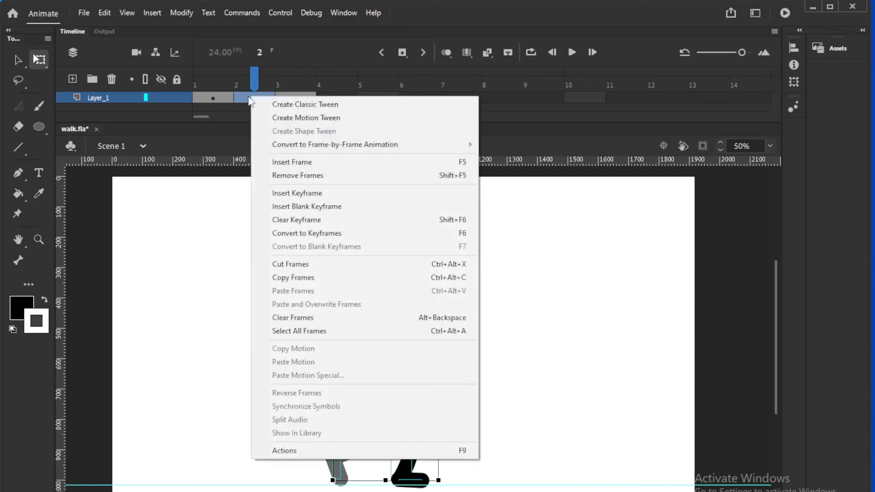
{"action": "left_click", "coordinate": [297, 162]}
{"action": "left_click", "coordinate": [303, 99]}
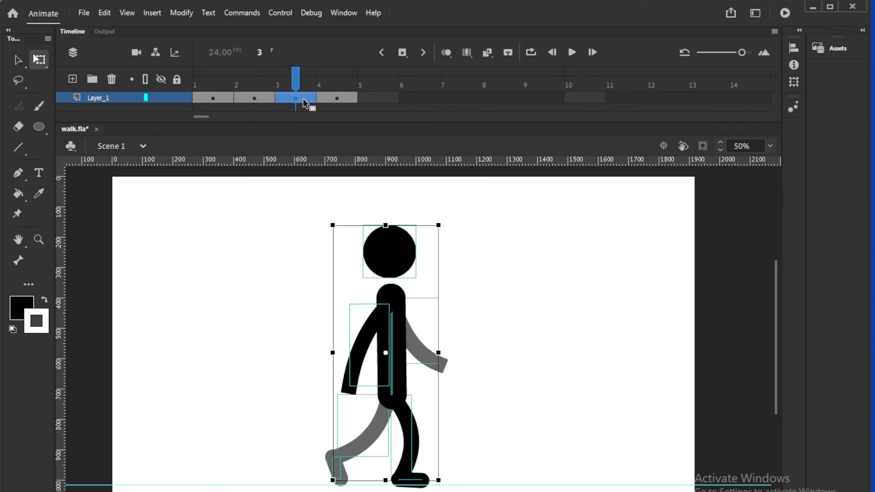
{"action": "key", "text": "F6"}
- Turn on onion skinning and shorten its range to start one frame before the current frame
{"action": "left_click", "coordinate": [446, 53]}
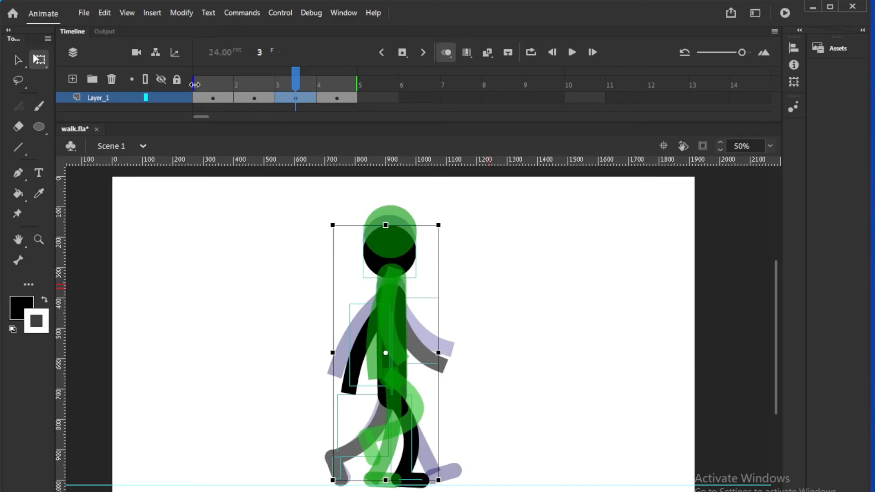
{"action": "left_click_drag", "start_coordinate": [194, 85], "coordinate": [235, 84]}
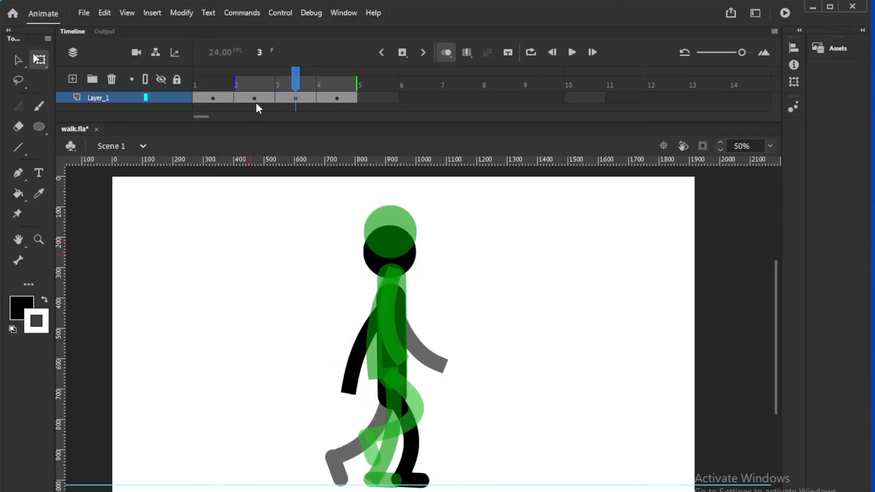
{"action": "left_click", "coordinate": [256, 100]}
{"action": "left_click", "coordinate": [337, 101]}
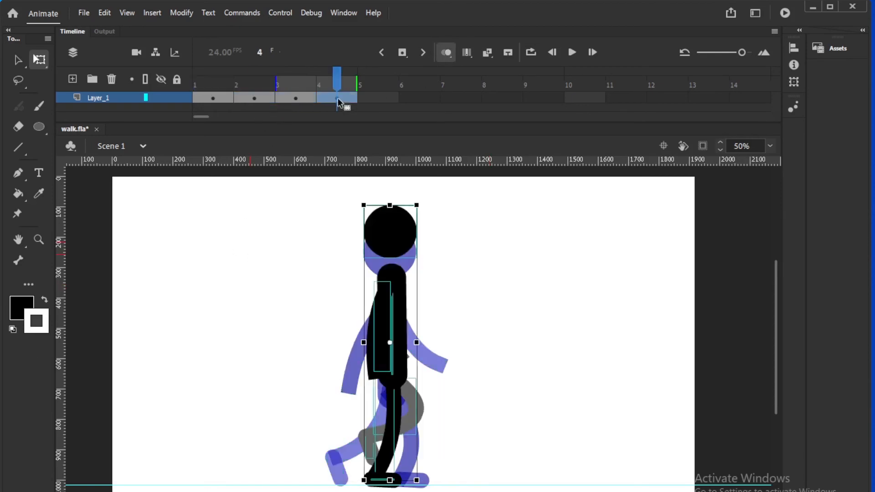
- Move the whole figure in frame 3 up to a height midway between its neighbouring poses
{"action": "left_click", "coordinate": [302, 100]}
{"action": "key", "text": "shift+Up"}
{"action": "key", "text": "shift+Up"}
{"action": "key", "text": "shift+Up"}
{"action": "key", "text": "shift+Up"}
{"action": "key", "text": "shift+Up"}
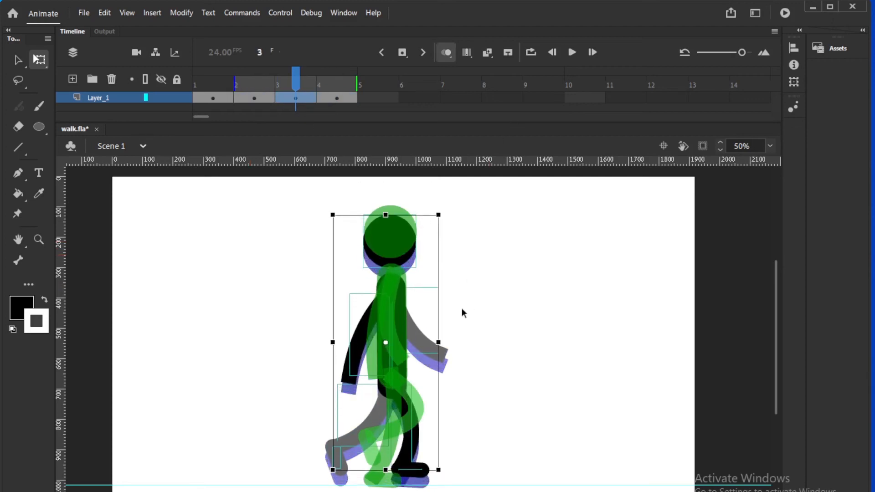
{"action": "scroll", "coordinate": [469, 313], "scroll_direction": "down", "scroll_amount": 3}
{"action": "left_click", "coordinate": [475, 260]}
- Rotate the black arm in frame 3 towards the torso, between its positions in frames 2 and 4
{"action": "left_click", "coordinate": [345, 297]}
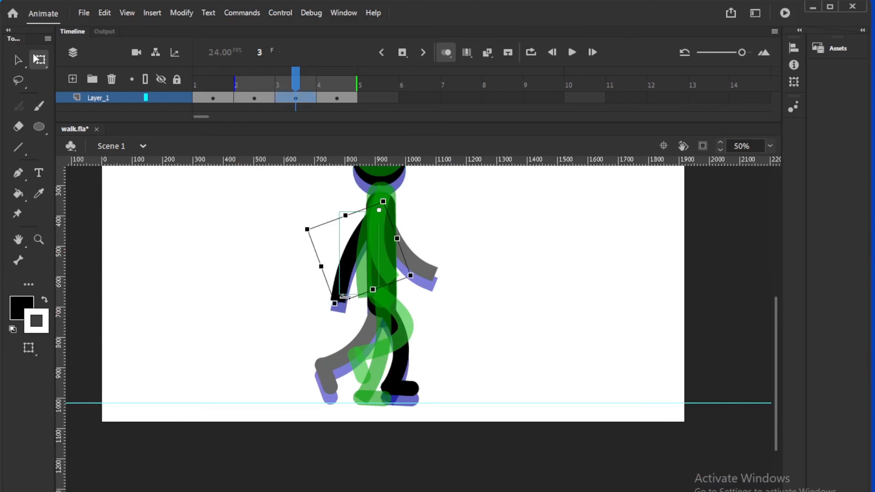
{"action": "left_click_drag", "start_coordinate": [338, 312], "coordinate": [350, 315]}
{"action": "left_click", "coordinate": [444, 325]}
- Bend the black leg in frame 3 and set its foot on the ground guide, midway between the poses in frames 2 and 4
{"action": "left_click", "coordinate": [300, 99]}
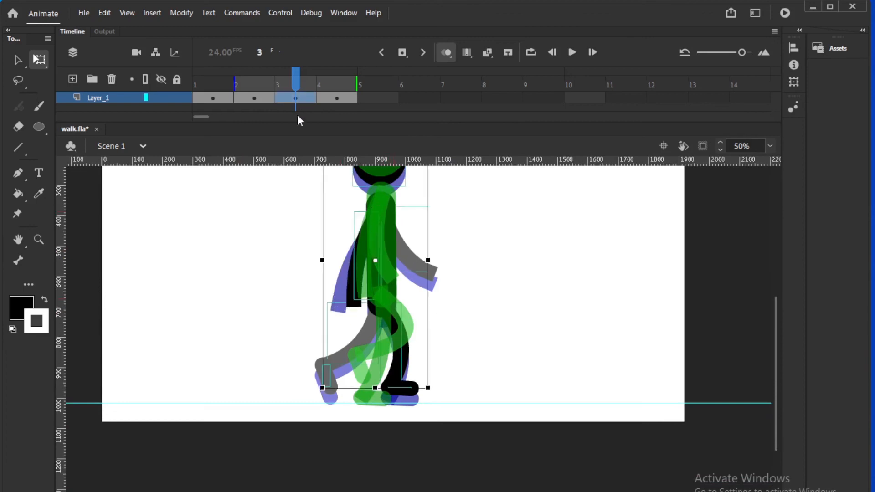
{"action": "left_click", "coordinate": [506, 284]}
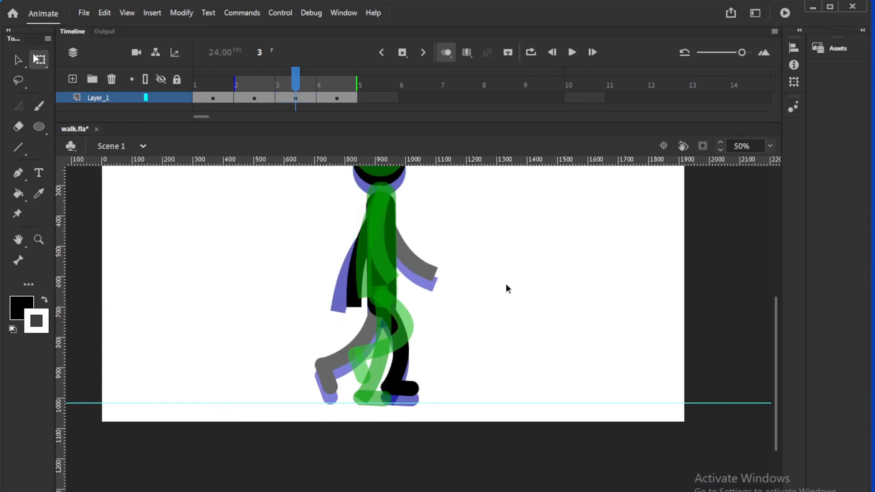
{"action": "left_click", "coordinate": [404, 395]}
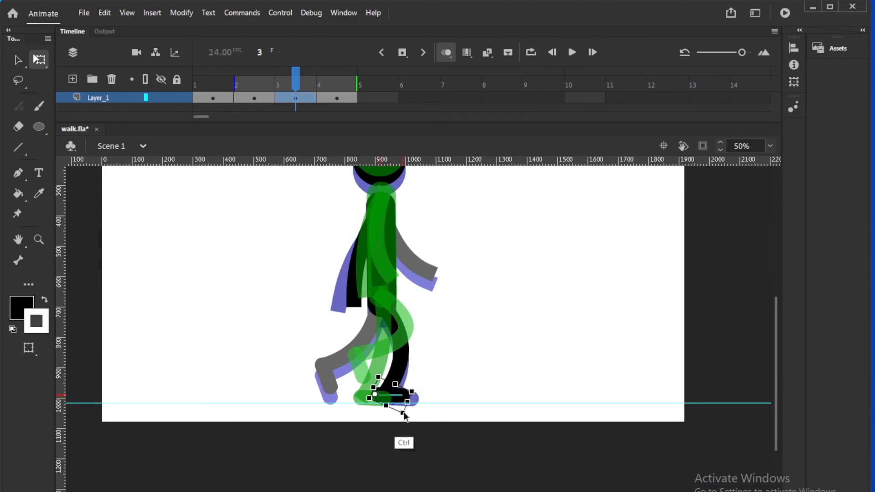
{"action": "key", "text": "ctrl+="}
{"action": "scroll", "coordinate": [463, 330], "scroll_direction": "up", "scroll_amount": 3}
{"action": "key", "text": "v"}
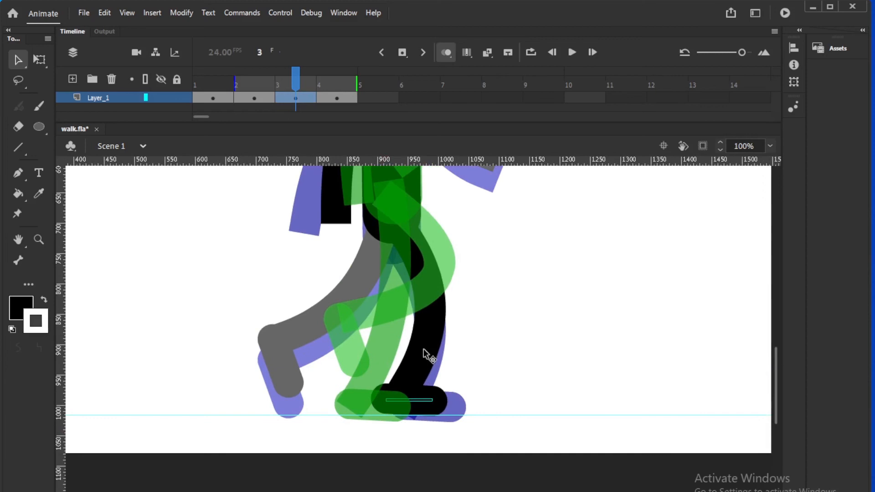
{"action": "double_click", "coordinate": [424, 348]}
{"action": "left_click_drag", "start_coordinate": [403, 394], "coordinate": [376, 410]}
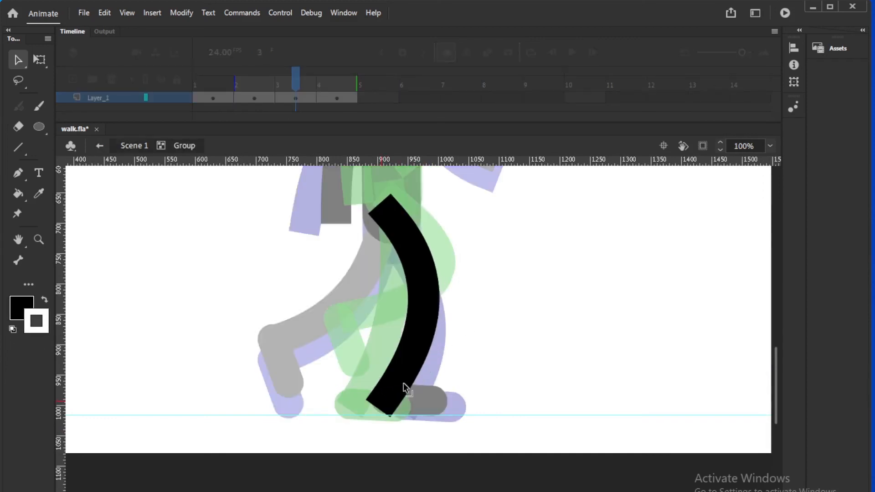
{"action": "left_click_drag", "start_coordinate": [418, 291], "coordinate": [418, 301]}
{"action": "double_click", "coordinate": [469, 316]}
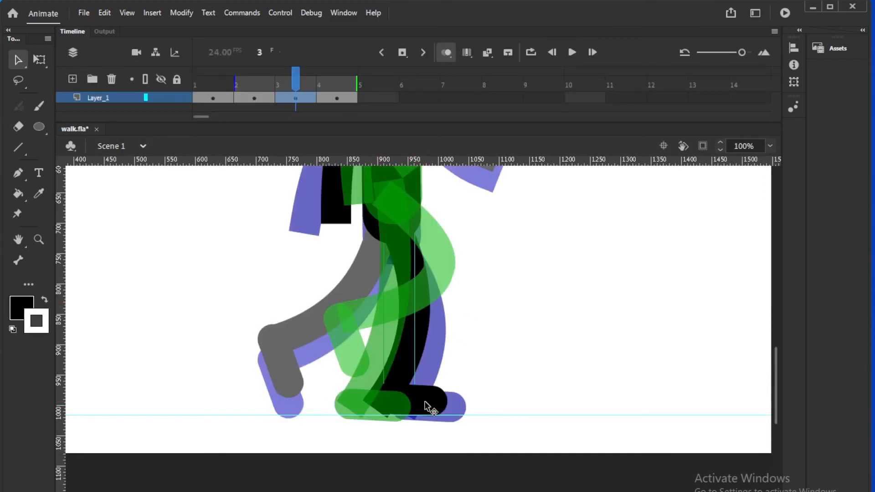
{"action": "left_click_drag", "start_coordinate": [426, 400], "coordinate": [425, 403]}
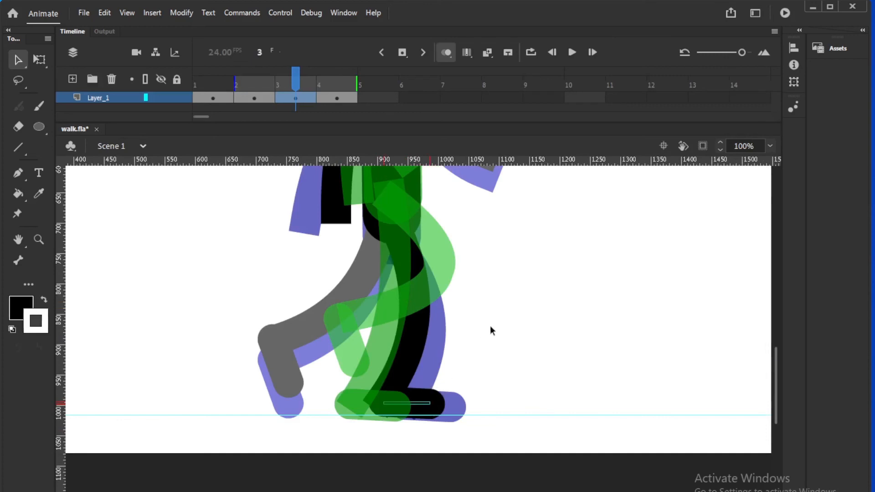
- Reshape the grey leg in frame 3 with a bent knee and move its foot to the leg's end, between the neighbouring poses
{"action": "left_click", "coordinate": [353, 283]}
{"action": "left_click_drag", "start_coordinate": [361, 279], "coordinate": [354, 303]}
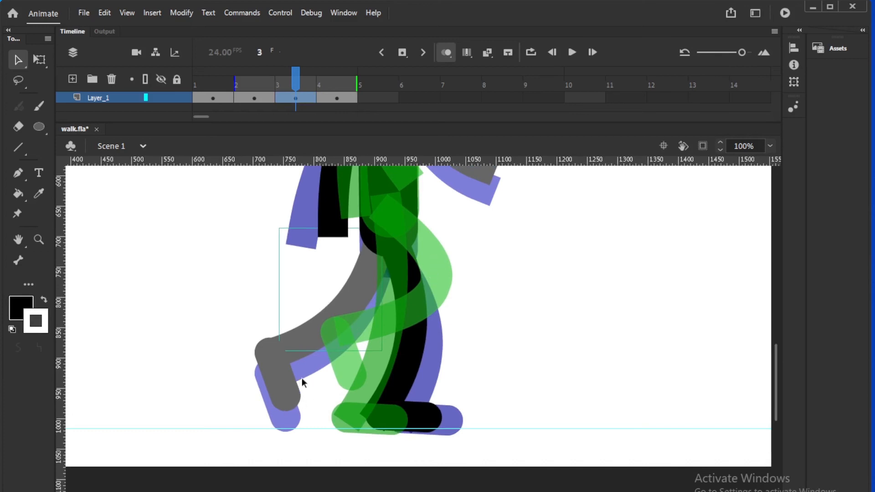
{"action": "double_click", "coordinate": [331, 317]}
{"action": "left_click_drag", "start_coordinate": [348, 306], "coordinate": [387, 290]}
{"action": "mouse_move", "coordinate": [276, 349]}
{"action": "left_mouse_down"}
{"action": "mouse_move", "coordinate": [334, 323]}
{"action": "mouse_move", "coordinate": [328, 328]}
{"action": "left_mouse_up"}
{"action": "left_click_drag", "start_coordinate": [375, 222], "coordinate": [387, 206]}
{"action": "left_click_drag", "start_coordinate": [406, 274], "coordinate": [397, 269]}
{"action": "double_click", "coordinate": [501, 259]}
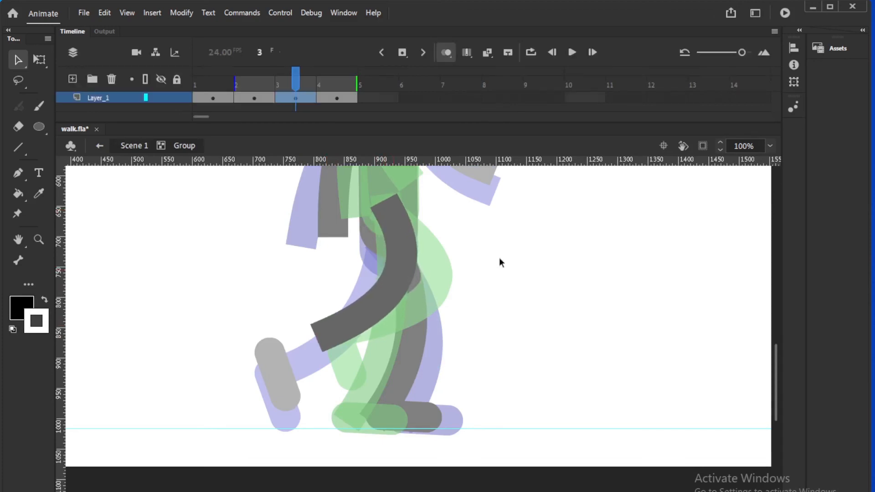
{"action": "mouse_move", "coordinate": [270, 360]}
{"action": "left_mouse_down"}
{"action": "mouse_move", "coordinate": [322, 339]}
{"action": "mouse_move", "coordinate": [274, 362]}
{"action": "left_mouse_up"}
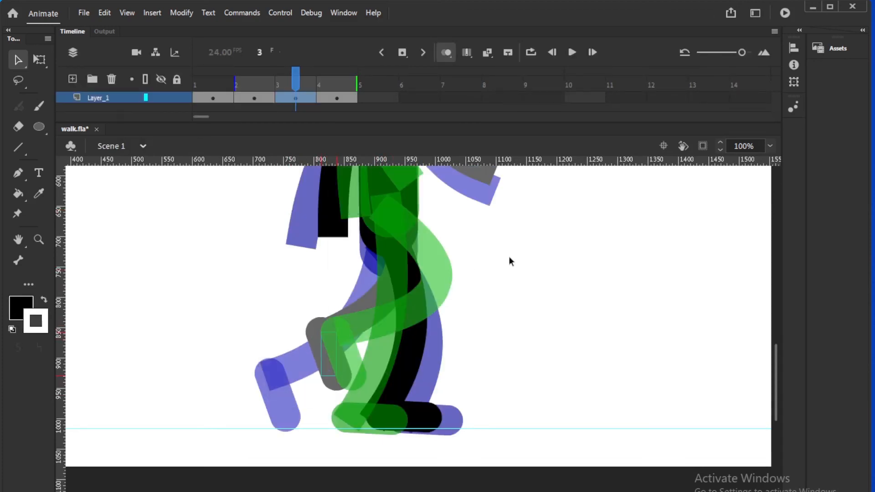
- Move the lower end of the black arm in frame 3 slightly away from the torso and adjust the arm's curve
{"action": "scroll", "coordinate": [511, 260], "scroll_direction": "up", "scroll_amount": 5}
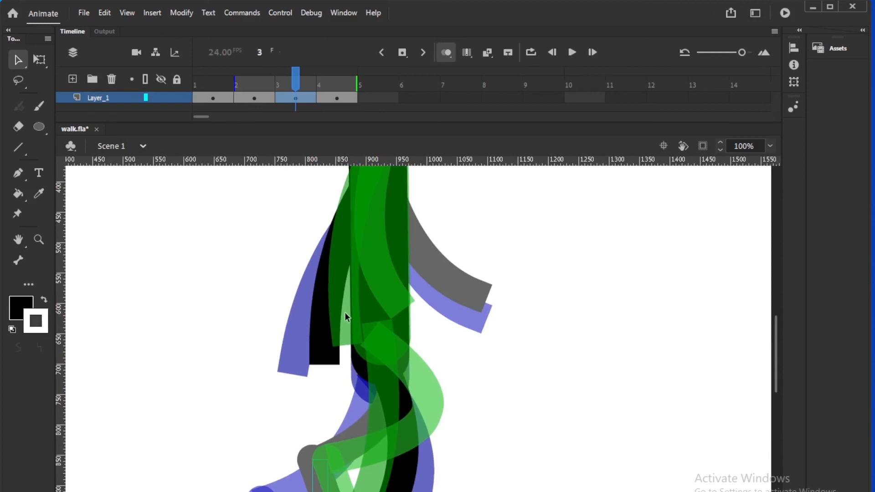
{"action": "double_click", "coordinate": [322, 360]}
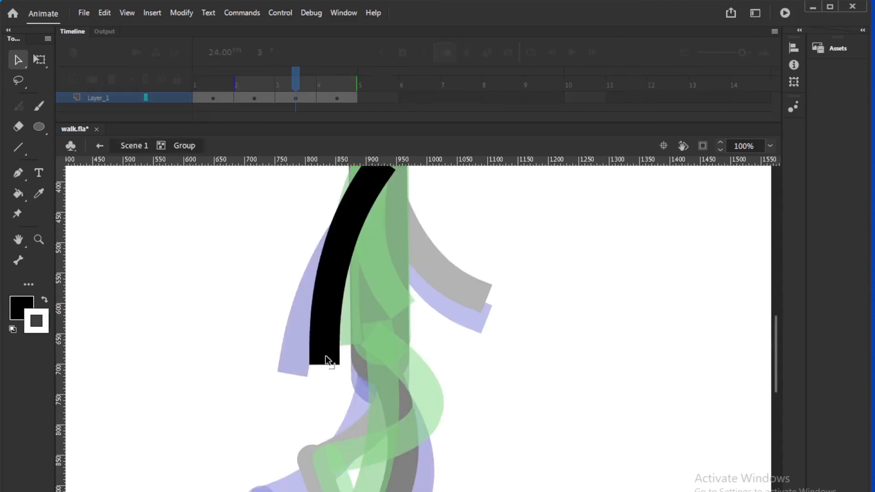
{"action": "left_click_drag", "start_coordinate": [326, 358], "coordinate": [314, 364]}
{"action": "left_click_drag", "start_coordinate": [334, 265], "coordinate": [330, 267]}
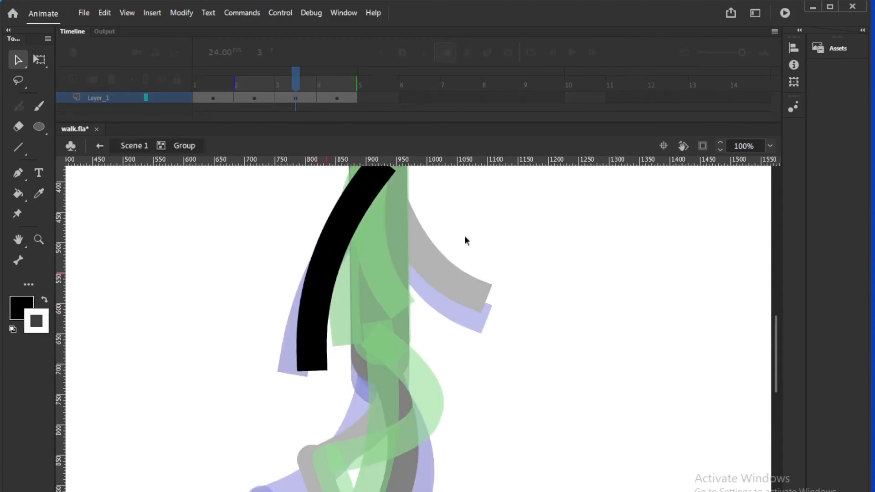
{"action": "double_click", "coordinate": [471, 238]}
- Reshape the grey arm in frame 3 so its end swings down and in towards the torso, between its neighbouring positions
{"action": "scroll", "coordinate": [504, 218], "scroll_direction": "up", "scroll_amount": 3}
{"action": "scroll", "coordinate": [426, 336], "scroll_direction": "right", "scroll_amount": 2}
{"action": "left_click", "coordinate": [424, 354]}
{"action": "double_click", "coordinate": [433, 355]}
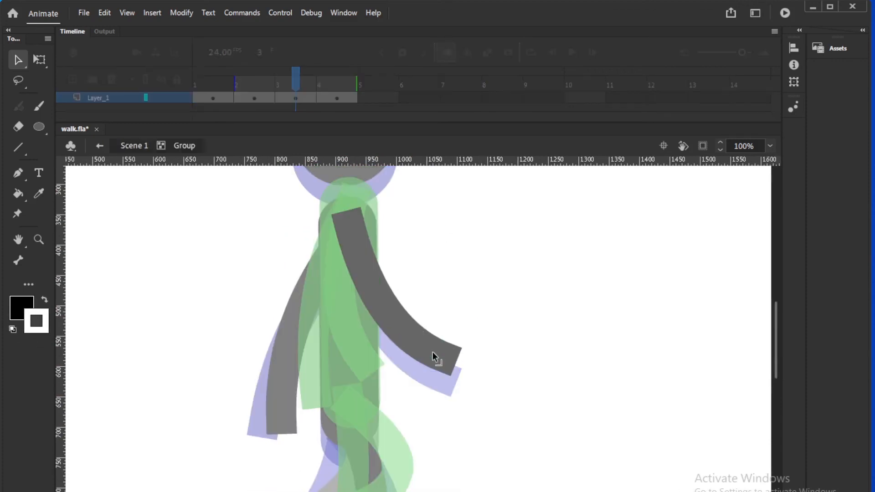
{"action": "left_click_drag", "start_coordinate": [445, 359], "coordinate": [431, 384]}
{"action": "left_click_drag", "start_coordinate": [389, 335], "coordinate": [384, 345]}
{"action": "left_click_drag", "start_coordinate": [419, 381], "coordinate": [411, 382]}
{"action": "left_click_drag", "start_coordinate": [373, 328], "coordinate": [370, 328]}
{"action": "double_click", "coordinate": [435, 299]}
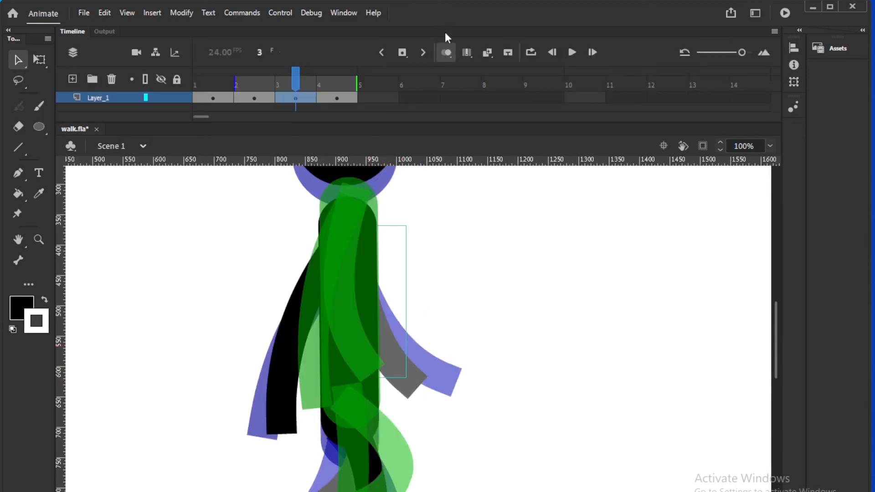
- Turn off onion skinning and show the whole figure at 50% zoom
{"action": "left_click", "coordinate": [447, 52]}
{"action": "key", "text": "ctrl+minus"}
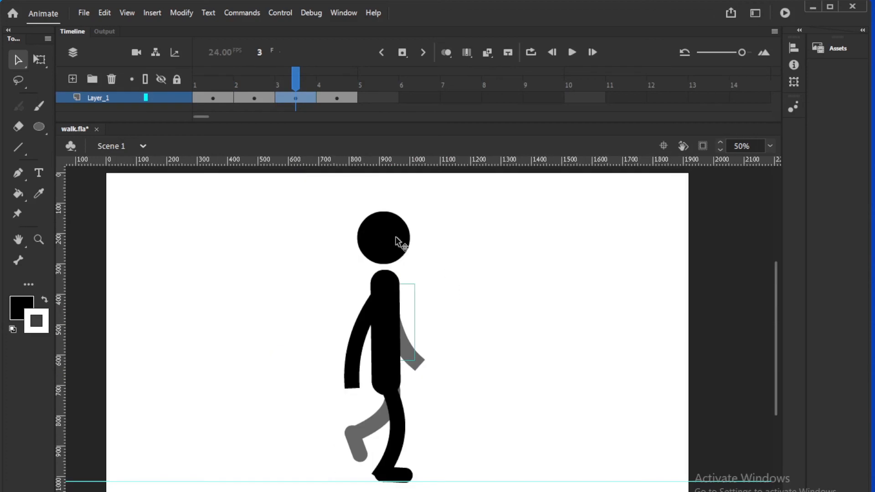
{"action": "left_click_drag", "start_coordinate": [275, 89], "coordinate": [277, 86]}
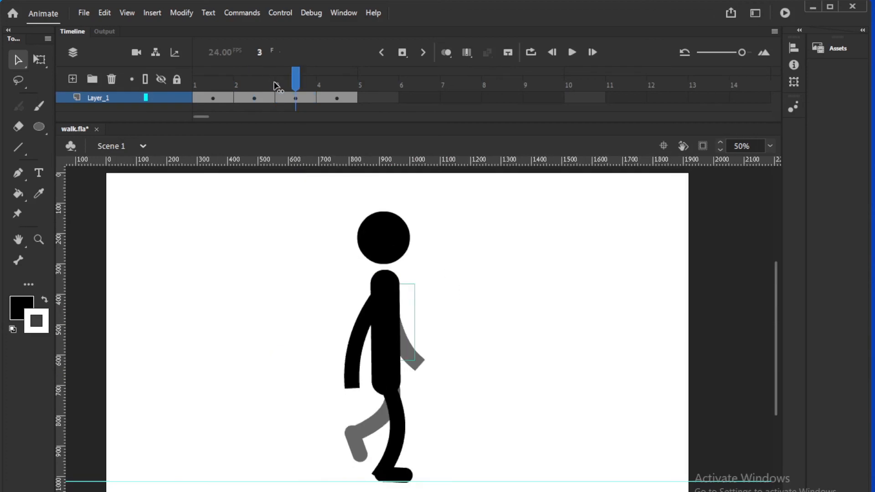
- Step back and forth through frames 1 to 4 to check the motion of the walk
{"action": "key", "text": "period"}
{"action": "key", "text": "comma"}
{"action": "key", "text": "comma"}
{"action": "key", "text": "comma"}
{"action": "key", "text": "period"}
{"action": "key", "text": "period"}
{"action": "key", "text": "period"}
{"action": "key", "text": "comma"}
{"action": "key", "text": "comma"}
{"action": "key", "text": "comma"}
{"action": "key", "text": "period"}
{"action": "key", "text": "period"}
{"action": "key", "text": "period"}
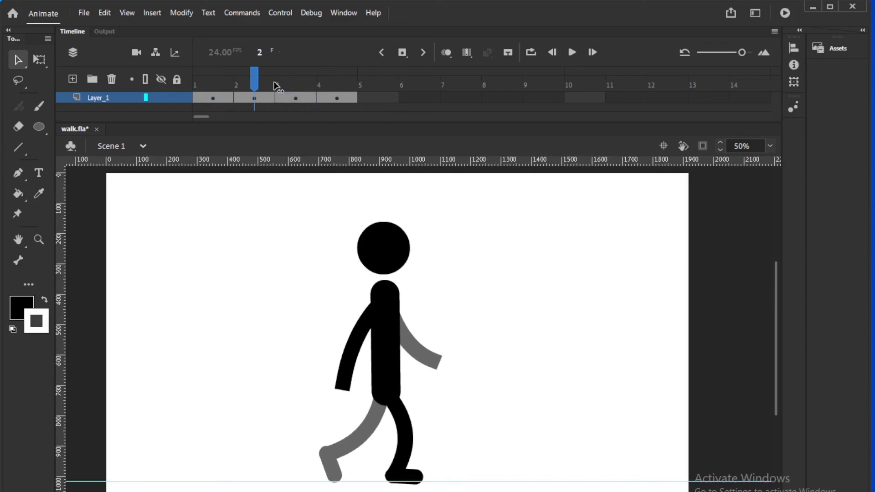
{"action": "key", "text": "comma"}
{"action": "key", "text": "comma"}
{"action": "key", "text": "comma"}
{"action": "key", "text": "period"}
{"action": "key", "text": "period"}
{"action": "key", "text": "period"}
{"action": "key", "text": "comma"}
{"action": "key", "text": "comma"}
{"action": "key", "text": "comma"}
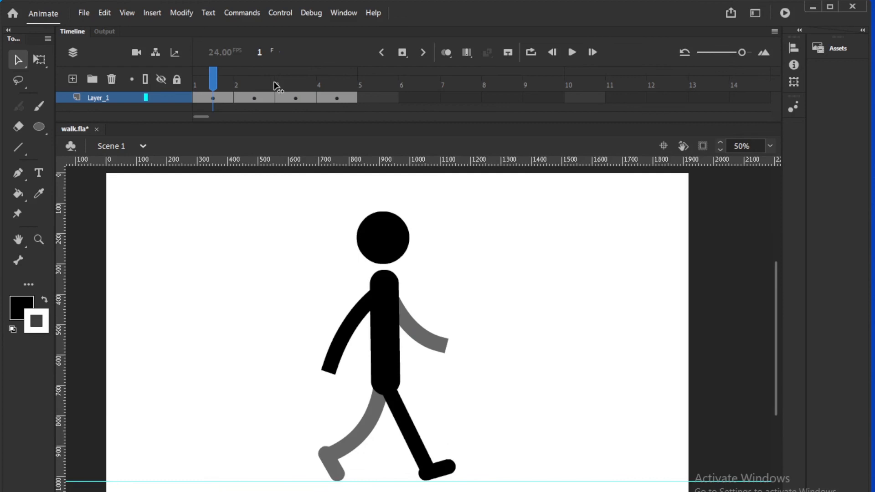
{"action": "key", "text": "period"}
{"action": "key", "text": "period"}
{"action": "key", "text": "period"}
{"action": "key", "text": "comma"}
{"action": "key", "text": "comma"}
{"action": "key", "text": "comma"}
{"action": "key", "text": "period"}
{"action": "key", "text": "period"}
{"action": "key", "text": "period"}
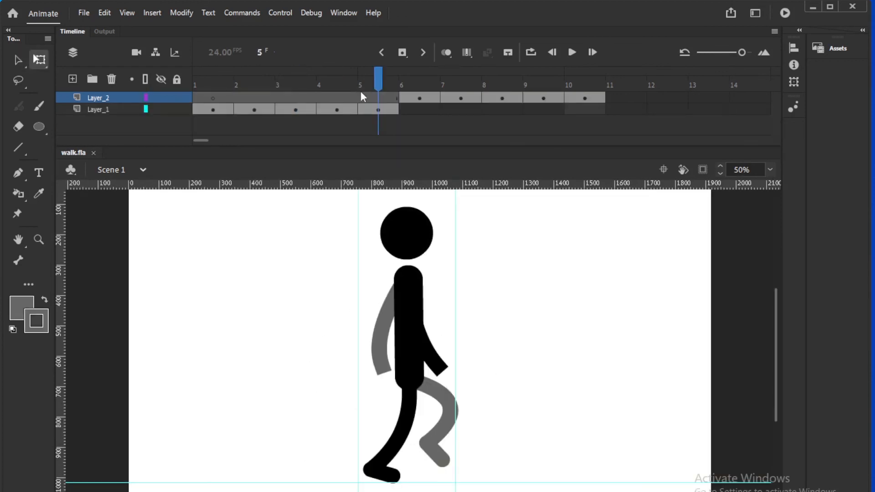
- Step through the second half of the walk from frame 5 to frame 10
{"action": "key", "text": "comma"}
{"action": "key", "text": "period"}
{"action": "left_click", "coordinate": [347, 84]}
{"action": "key", "text": "period"}
{"action": "key", "text": "period"}
{"action": "key", "text": "period"}
{"action": "key", "text": "period"}
{"action": "key", "text": "period"}
{"action": "key", "text": "period"}
{"action": "key", "text": "Return"}
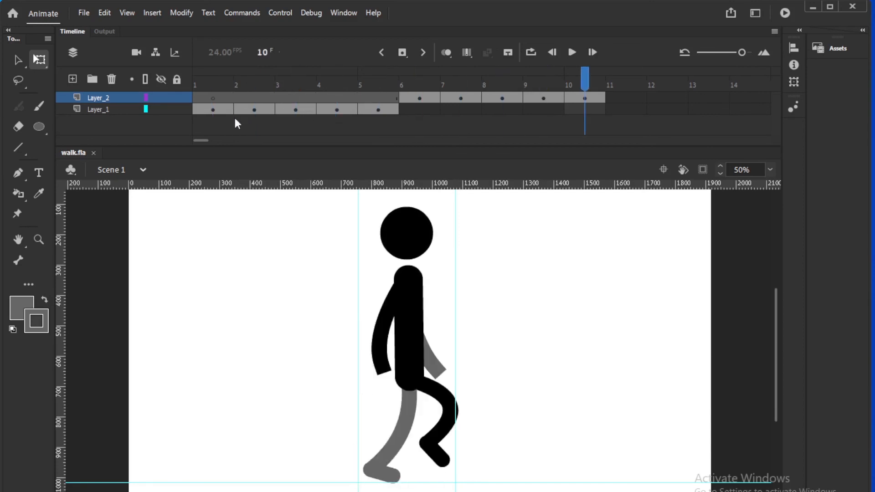
- Compare the poses in frames 1 to 5 of Layer_1 with the opposite-side poses in frames 6 to 10 of Layer_2
{"action": "left_click", "coordinate": [214, 111]}
{"action": "left_click", "coordinate": [256, 110]}
{"action": "left_click", "coordinate": [306, 113]}
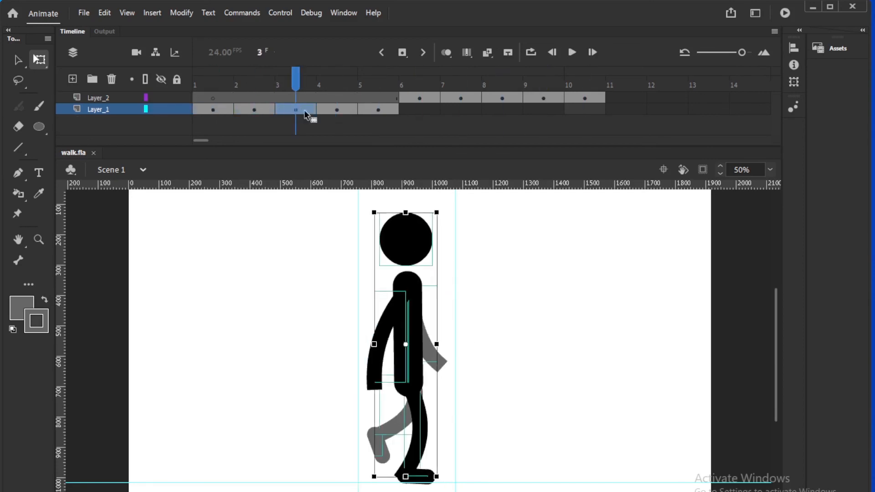
{"action": "left_click", "coordinate": [343, 113]}
{"action": "left_click", "coordinate": [380, 112]}
{"action": "left_click_drag", "start_coordinate": [289, 79], "coordinate": [373, 101]}
{"action": "left_click", "coordinate": [416, 88]}
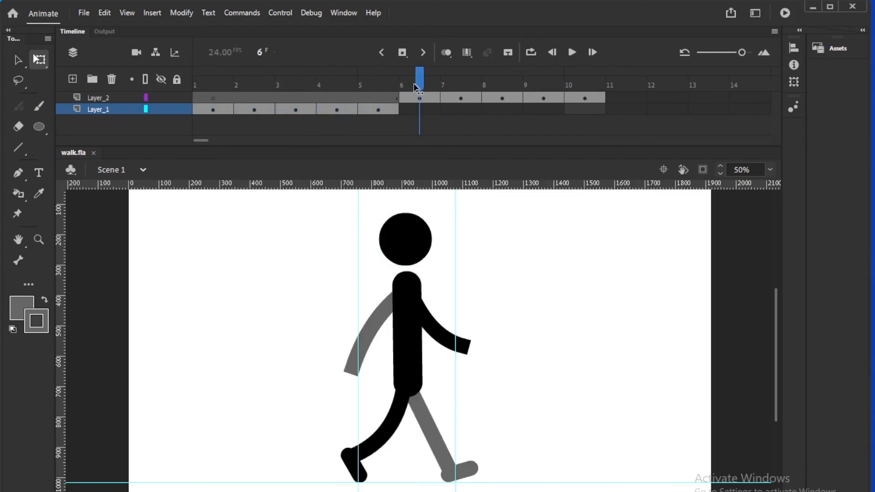
{"action": "key", "text": "period"}
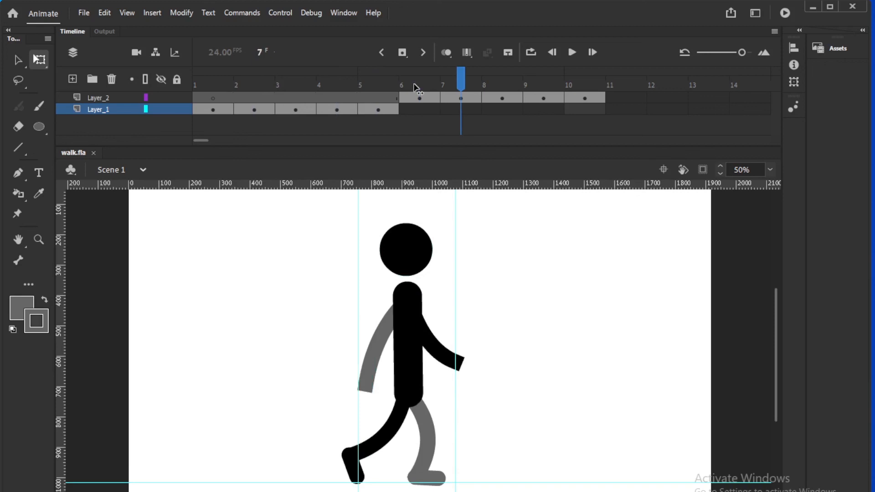
{"action": "key", "text": "period"}
{"action": "key", "text": "period"}
{"action": "key", "text": "period"}
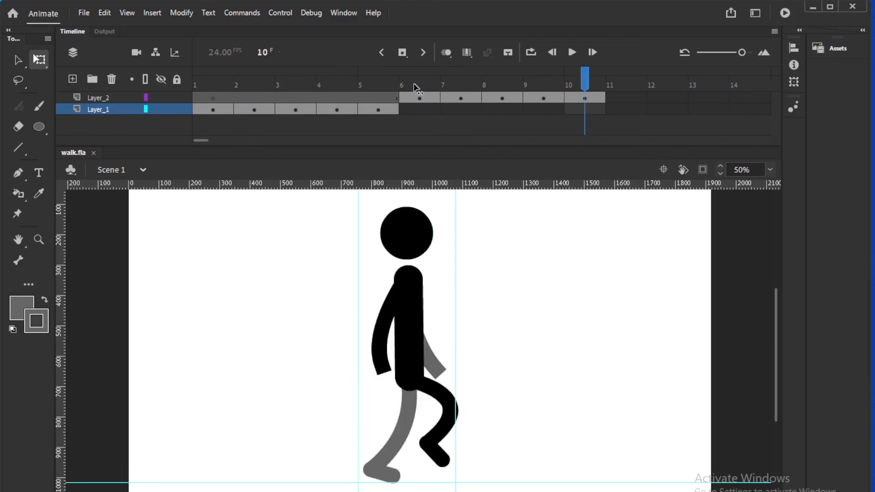
- Move keyframes 6 to 10 from Layer_2 onto Layer_1, and test the movie
{"action": "left_click_drag", "start_coordinate": [595, 98], "coordinate": [423, 111]}
{"action": "left_click", "coordinate": [426, 125]}
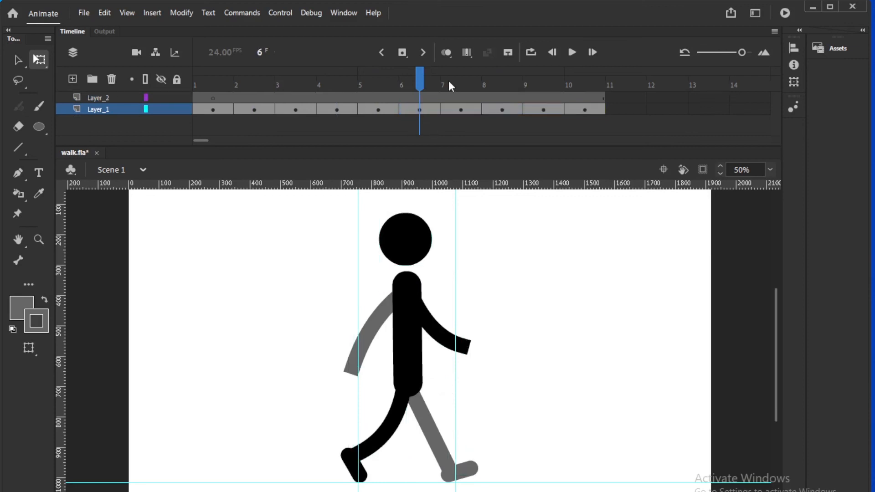
{"action": "key", "text": "ctrl+Return"}
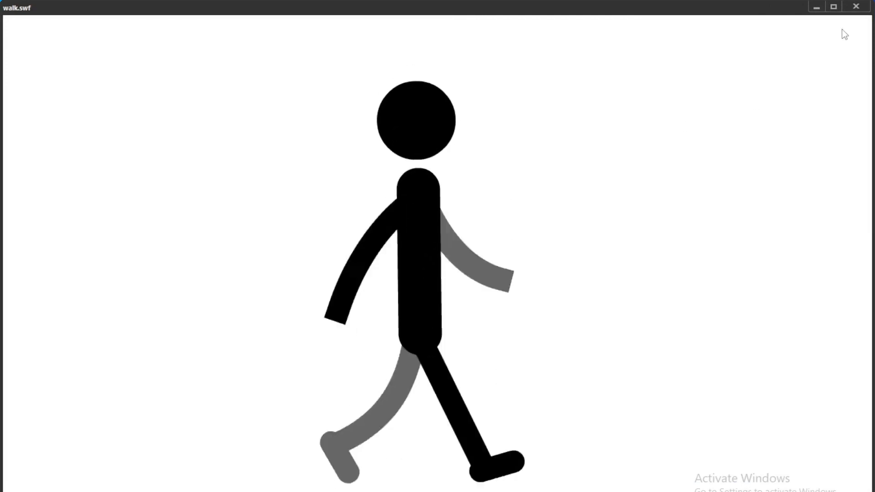
{"action": "left_click", "coordinate": [856, 8]}
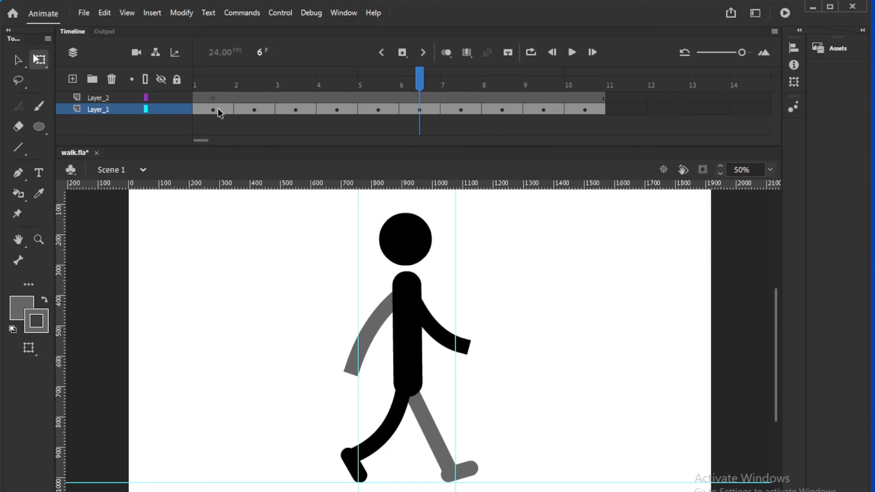
- Insert one frame after each of the first six Layer_1 keyframes so each pose holds for two frames
{"action": "left_click", "coordinate": [221, 112]}
{"action": "key", "text": "F5"}
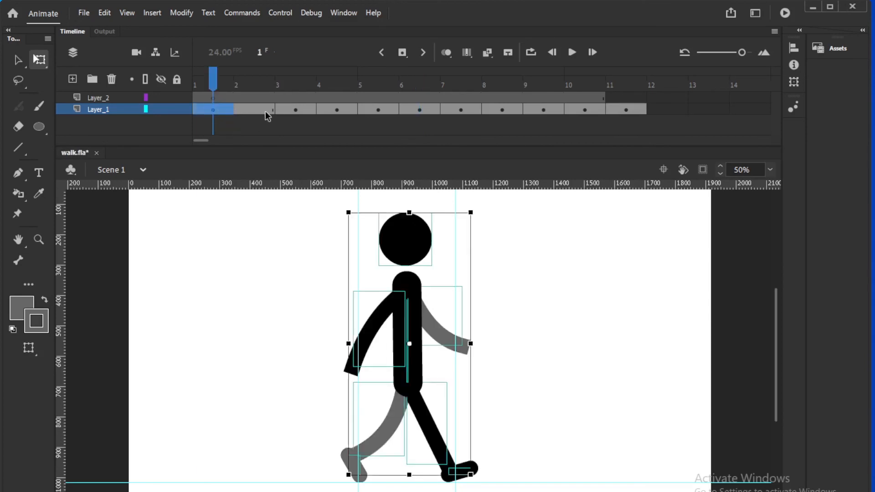
{"action": "left_click", "coordinate": [301, 109]}
{"action": "key", "text": "F5"}
{"action": "left_click", "coordinate": [376, 109]}
{"action": "key", "text": "F5"}
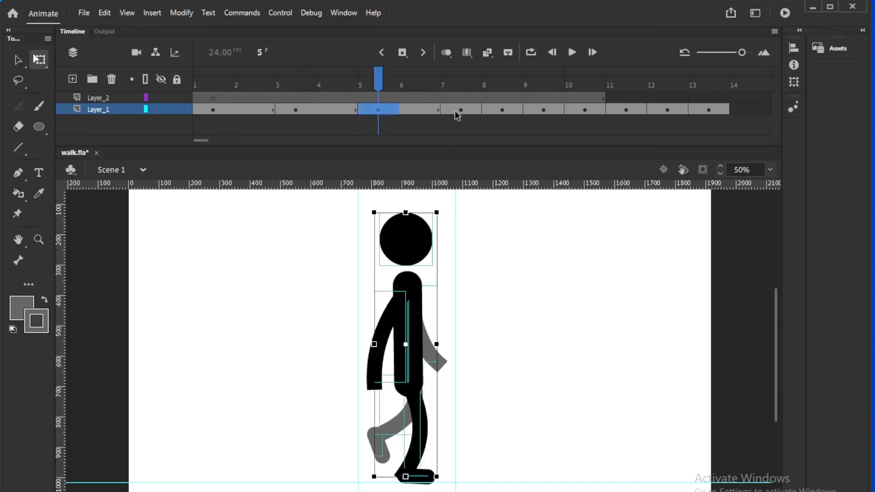
{"action": "left_click", "coordinate": [460, 110]}
{"action": "key", "text": "F5"}
{"action": "left_click", "coordinate": [541, 110]}
{"action": "key", "text": "F5"}
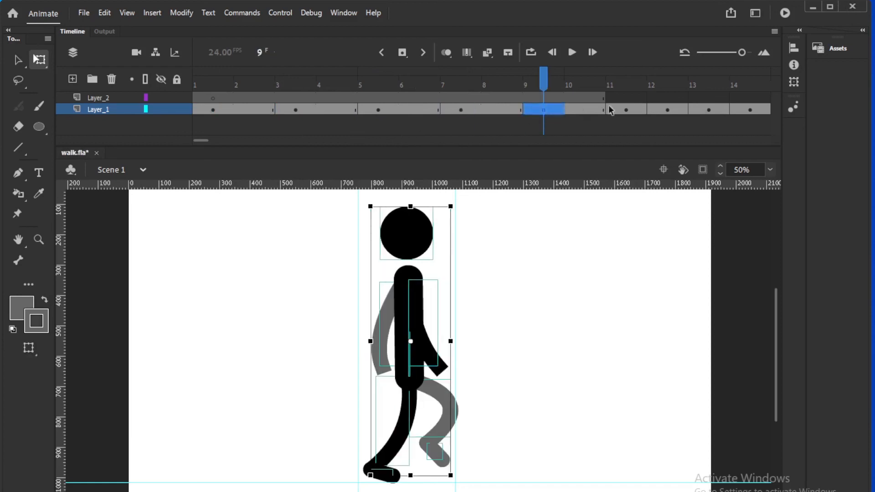
{"action": "left_click", "coordinate": [626, 112]}
{"action": "key", "text": "F5"}
- Extend the last four Layer_1 keyframes to two frames each and test the movie
{"action": "left_click", "coordinate": [719, 52]}
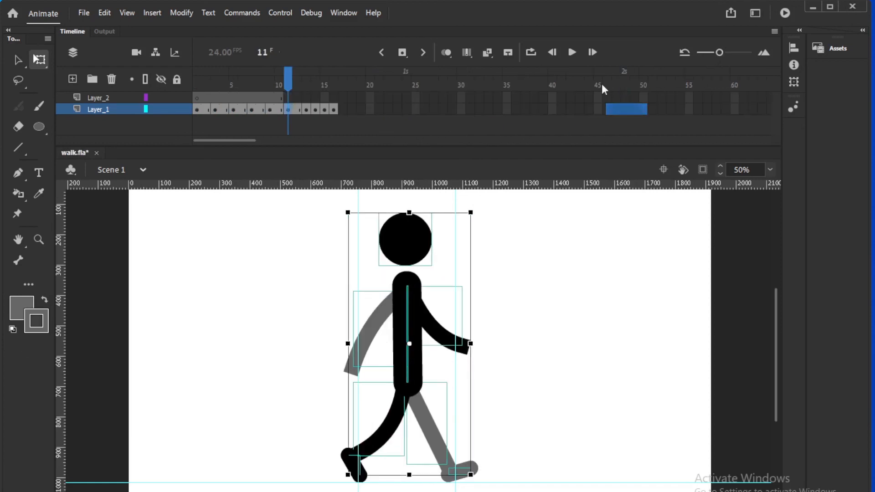
{"action": "left_click", "coordinate": [306, 110]}
{"action": "key", "text": "F5"}
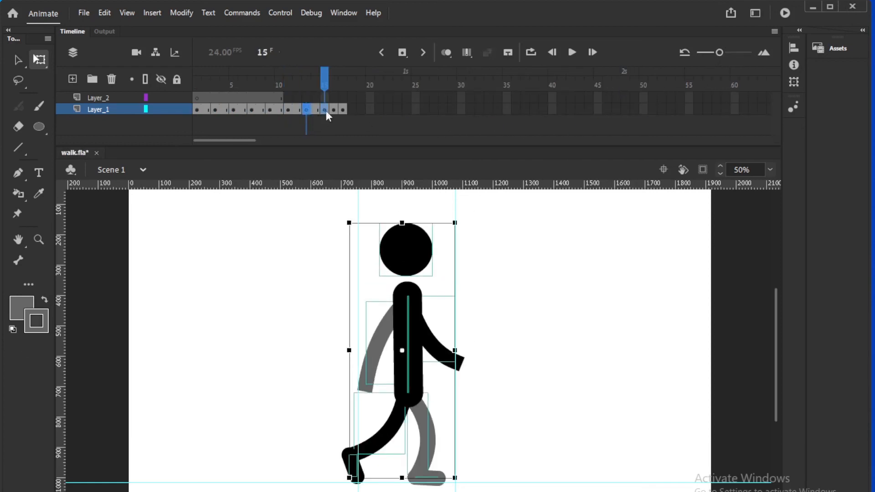
{"action": "left_click", "coordinate": [324, 110]}
{"action": "key", "text": "F5"}
{"action": "left_click", "coordinate": [344, 111]}
{"action": "key", "text": "F5"}
{"action": "left_click", "coordinate": [361, 110]}
{"action": "key", "text": "F5"}
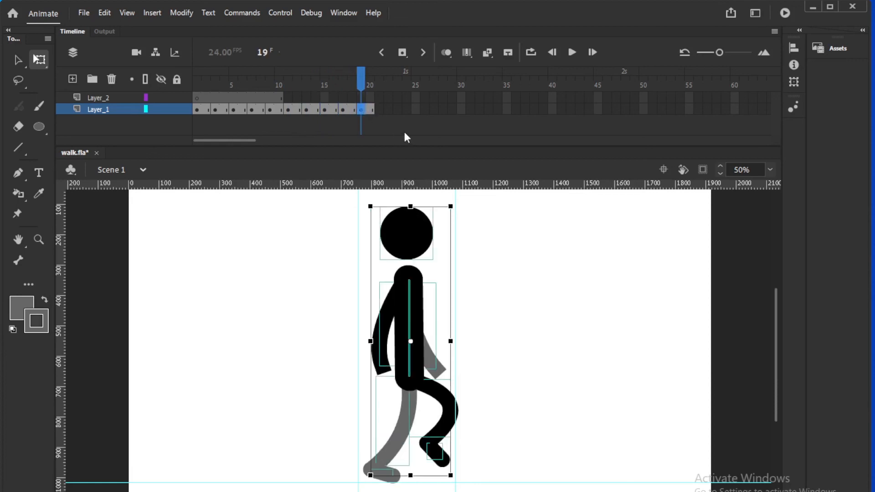
{"action": "key", "text": "ctrl+Return"}
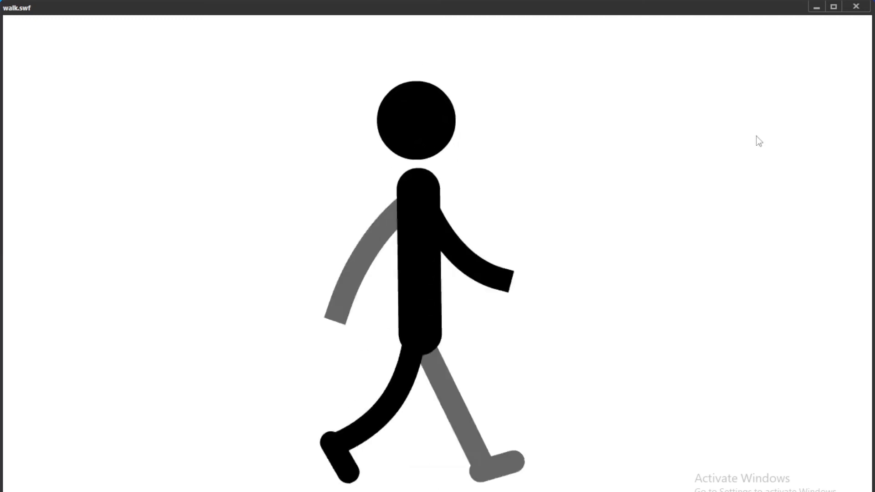
{"action": "left_click", "coordinate": [857, 9]}
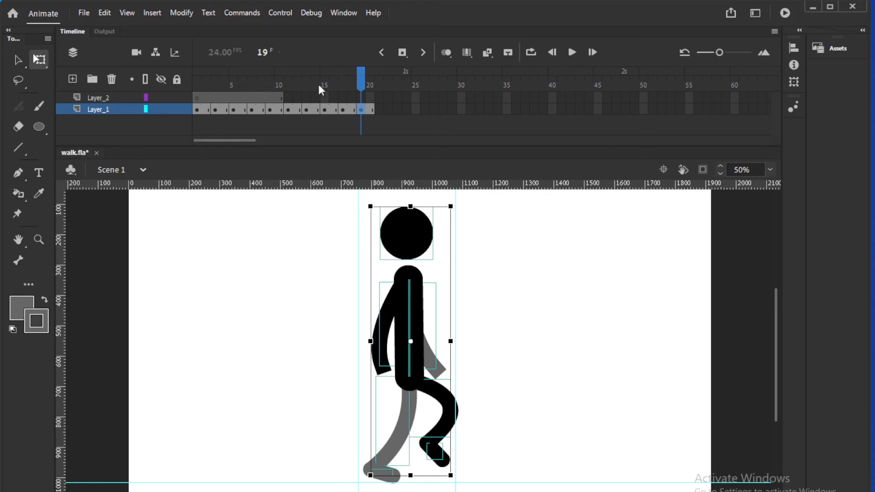